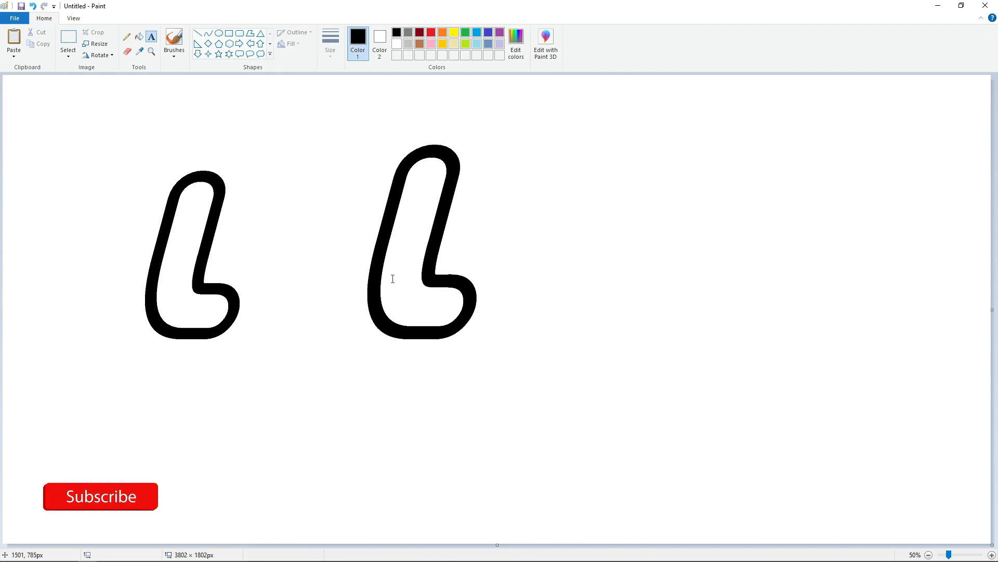
Copy the rounded toe curves of both L-shaped outlines and place the copies in the blank area left of the smaller outline
left_click(992, 555)
scroll(499, 441, "down", 4)
left_click(68, 38)
left_click_drag(408, 368, 503, 495)
key("ctrl+c")
key("ctrl+v")
left_click_drag(59, 167, 123, 248)
left_click(206, 234)
key("ctrl+v")
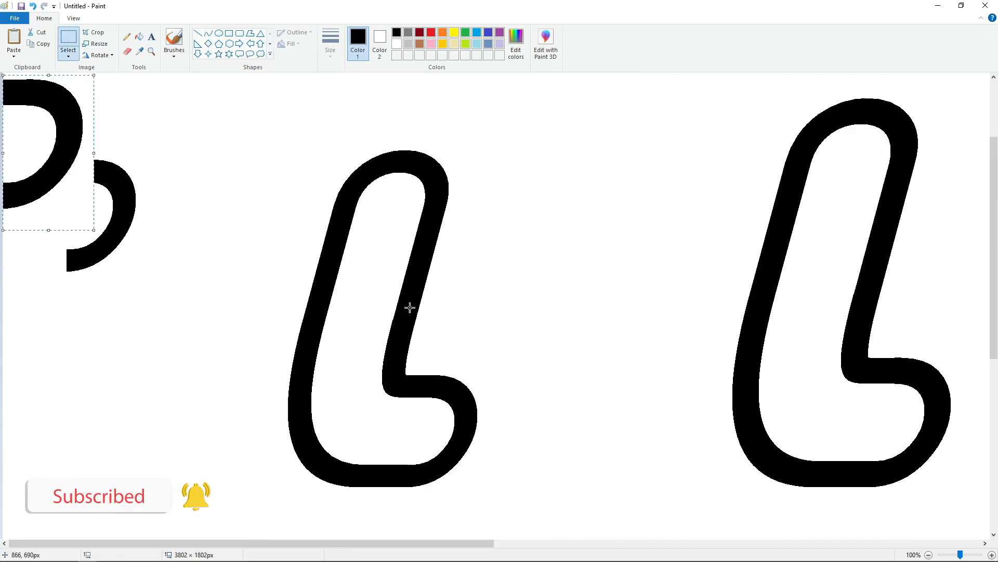
left_click_drag(47, 143, 95, 417)
Cover the original toe curves of both outlines with white rectangles, leaving each outline open at its lower right
left_click(229, 33)
mouse_move(482, 386)
left_mouse_down()
mouse_move(408, 500)
mouse_move(388, 462)
left_mouse_up()
left_click_drag(952, 351, 880, 489)
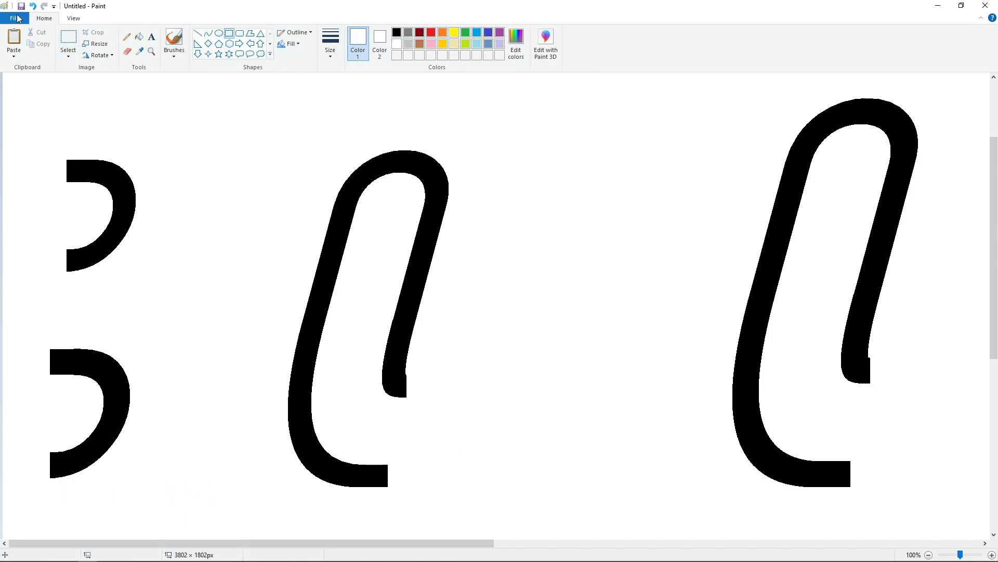
Copy the smaller detached toe curve, the upper of the two pieces
left_click(68, 38)
left_click_drag(26, 129, 178, 290)
key("ctrl+c")
key("ctrl+v")
left_click_drag(66, 179, 413, 454)
key("Left")
key("Left")
key("Left")
key("Left")
key("Left")
key("Left")
key("Left")
key("Left")
key("Left")
key("Left")
key("Left")
key("Left")
key("Left")
key("Left")
key("Left")
key("Left")
key("Left")
key("Left")
key("Left")
key("Left")
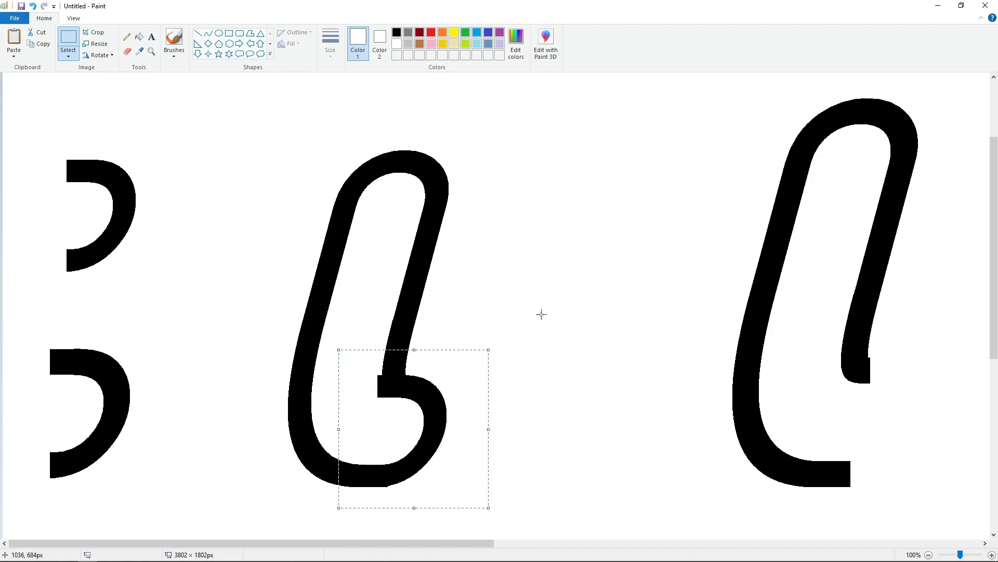
key("Delete")
Trim the smaller outline's bottom stroke with a white rectangle and fit a pasted toe curve under its stem, leaving a narrow bottom gap
left_click(228, 33)
left_click_drag(403, 464, 372, 496)
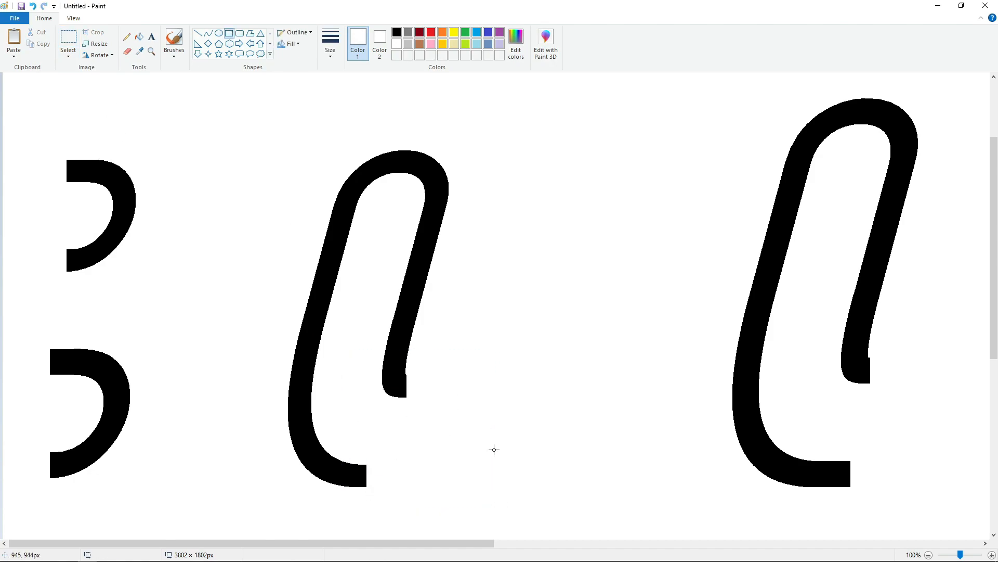
key("ctrl+v")
left_click_drag(78, 151, 443, 426)
key("Down")
key("Down")
key("Down")
key("Left")
key("Left")
key("Left")
key("Left")
key("Left")
key("Left")
key("Left")
key("Left")
key("Left")
key("Left")
key("Left")
key("Left")
key("Left")
key("Left")
key("Left")
key("Left")
key("Left")
key("Left")
key("Left")
key("Left")
key("Left")
key("Left")
key("Left")
key("Left")
key("Left")
key("Left")
key("Left")
key("Left")
key("Left")
key("Left")
key("Left")
key("Left")
key("Left")
key("Left")
key("Left")
key("Left")
key("Left")
key("Left")
key("Left")
key("Left")
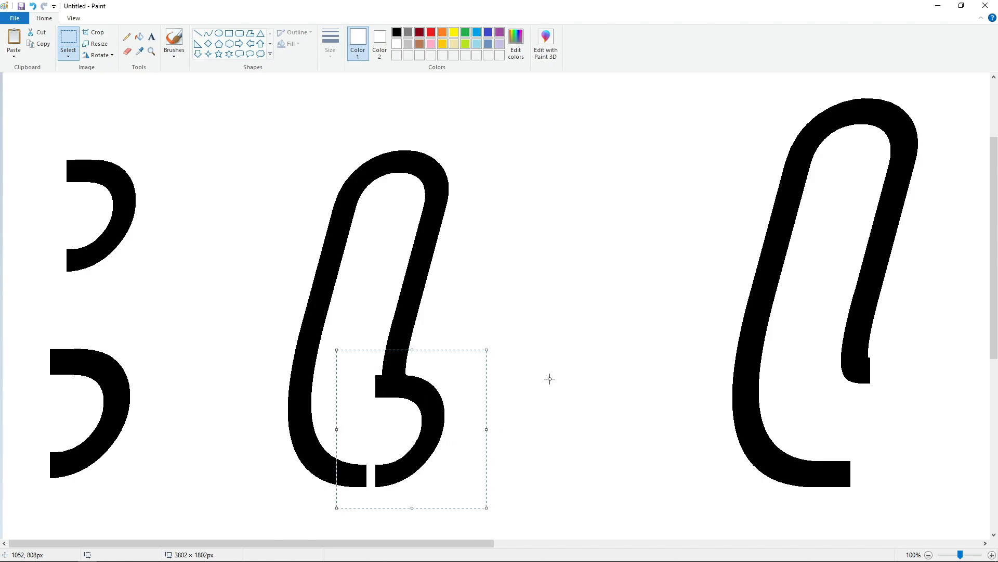
key("Right")
key("Right")
key("Right")
key("Right")
key("Right")
left_click(550, 378)
Bridge the gap in the bottom stroke with a black line and cover the stub protruding inside the stem with a white rectangle about 32 × 82 px
scroll(606, 451, "up", 1)
scroll(606, 451, "down", 2)
scroll(606, 450, "right", 4)
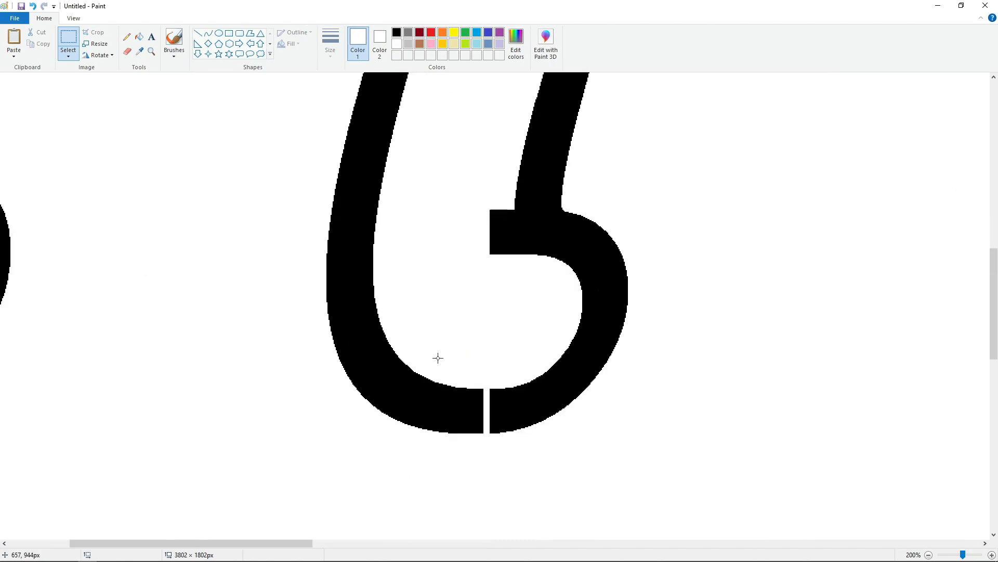
left_click(198, 33)
left_click(396, 33)
scroll(628, 419, "up", 2)
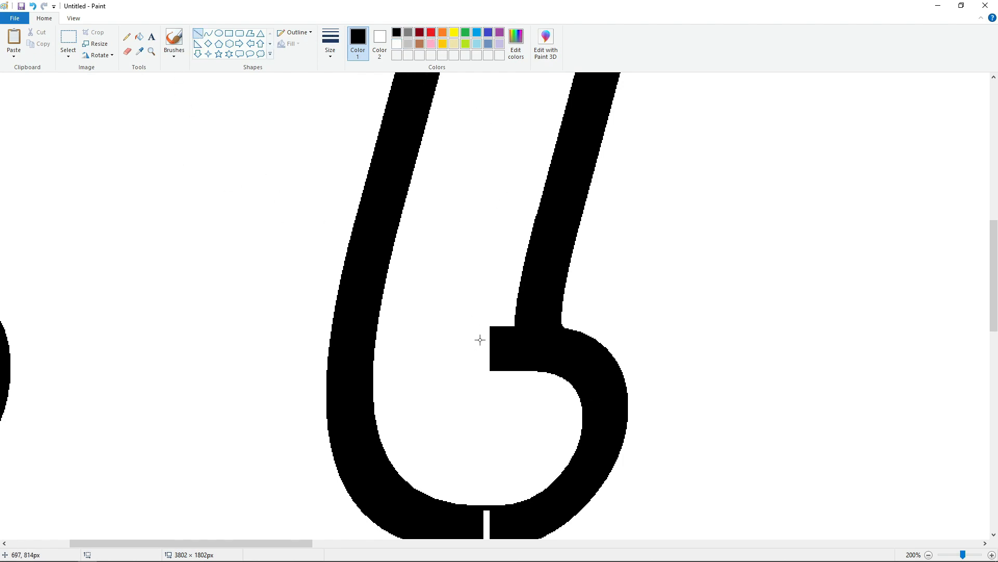
left_click(398, 46)
left_click_drag(477, 312, 510, 397)
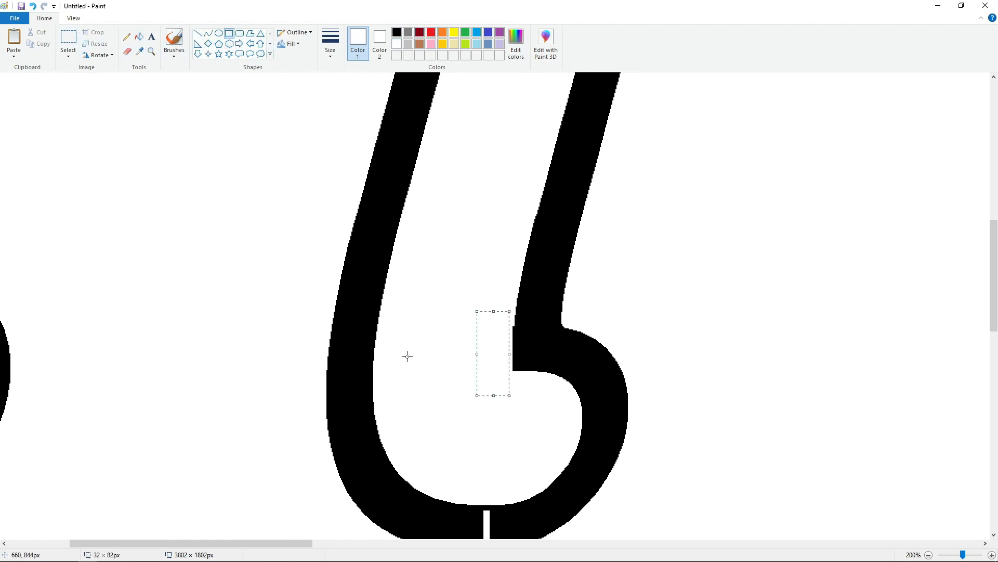
Draw a slanted black line extending the stem's inner edge downward and a short horizontal black line to close the corner at the toe joint
scroll(704, 465, "down", 1)
left_click_drag(250, 317, 236, 351)
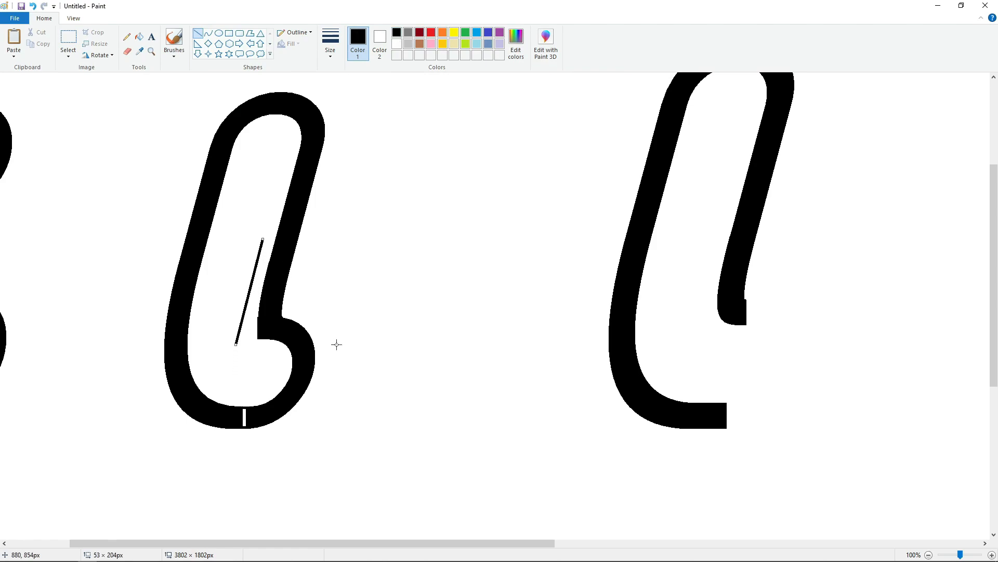
left_click(370, 168)
scroll(428, 384, "up", 2)
left_click(929, 555)
left_click(991, 555)
scroll(474, 478, "down", 2)
left_click_drag(361, 407, 365, 408)
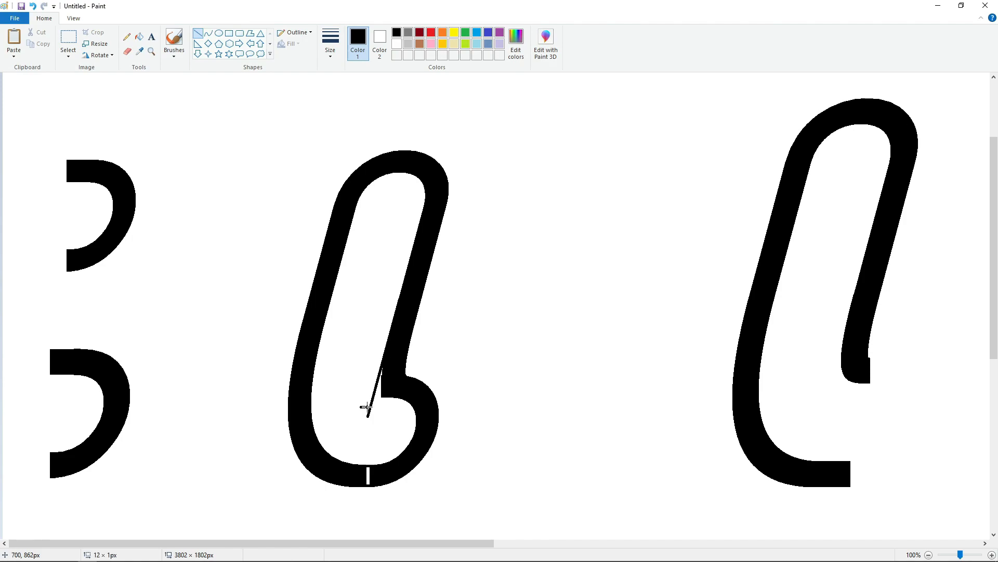
Fill the enclosed gaps in the smaller outline with black and cover the overshooting line ends at the inner corner with white
scroll(332, 489, "up", 1)
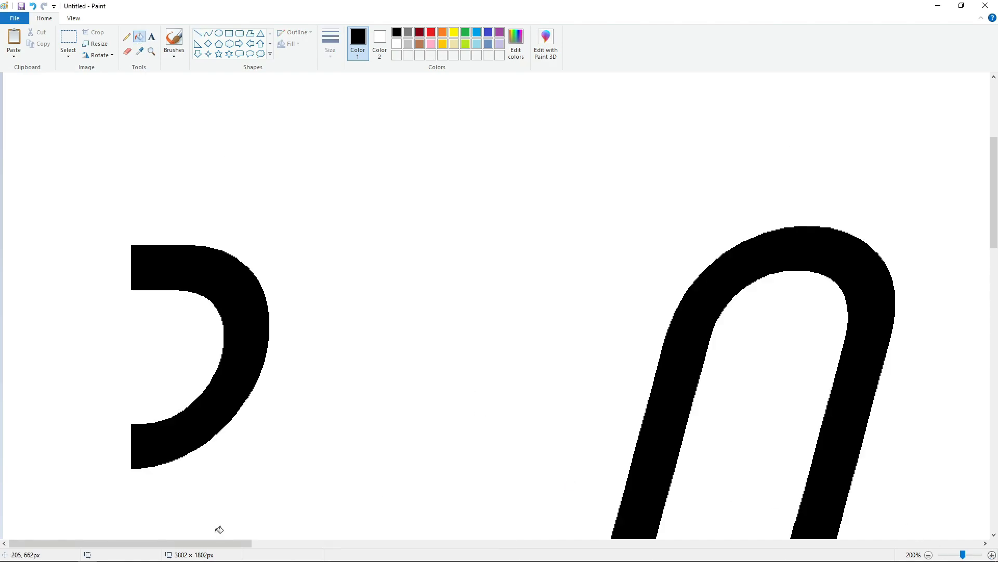
left_click_drag(213, 543, 331, 543)
scroll(291, 375, "down", 3)
left_click(127, 37)
left_click(330, 44)
left_click(339, 134)
left_click(284, 314)
left_click(127, 52)
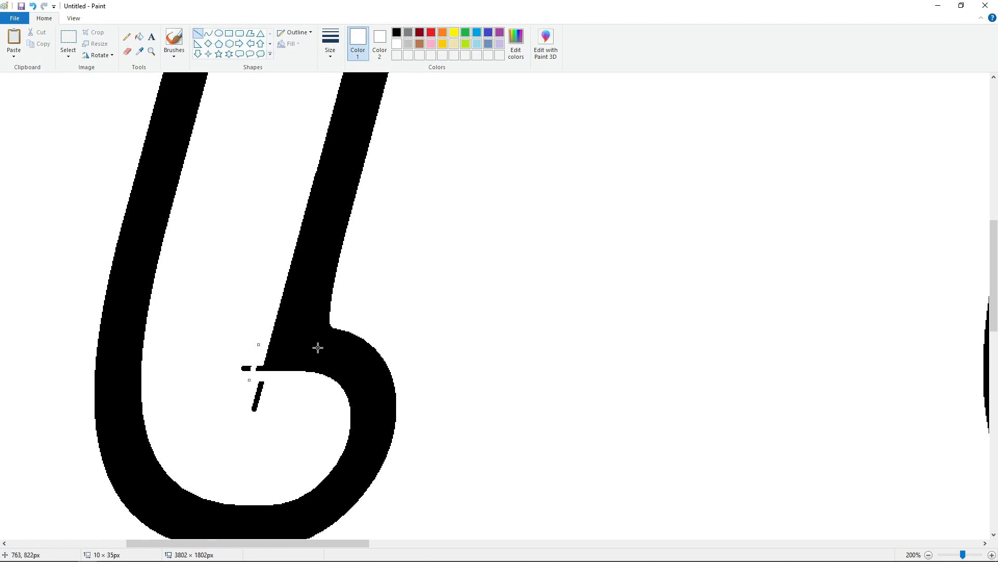
scroll(375, 412, "down", 2)
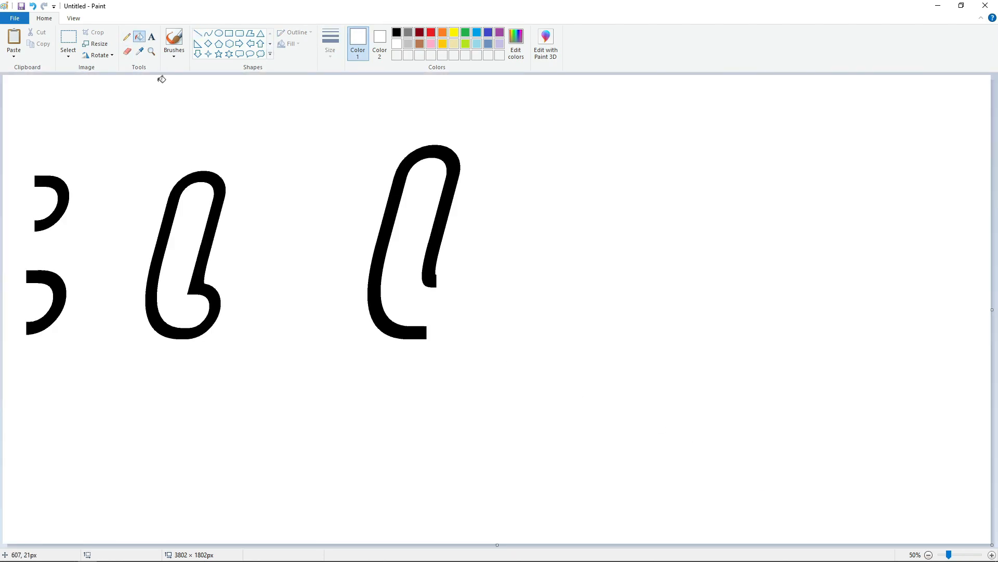
left_click(68, 39)
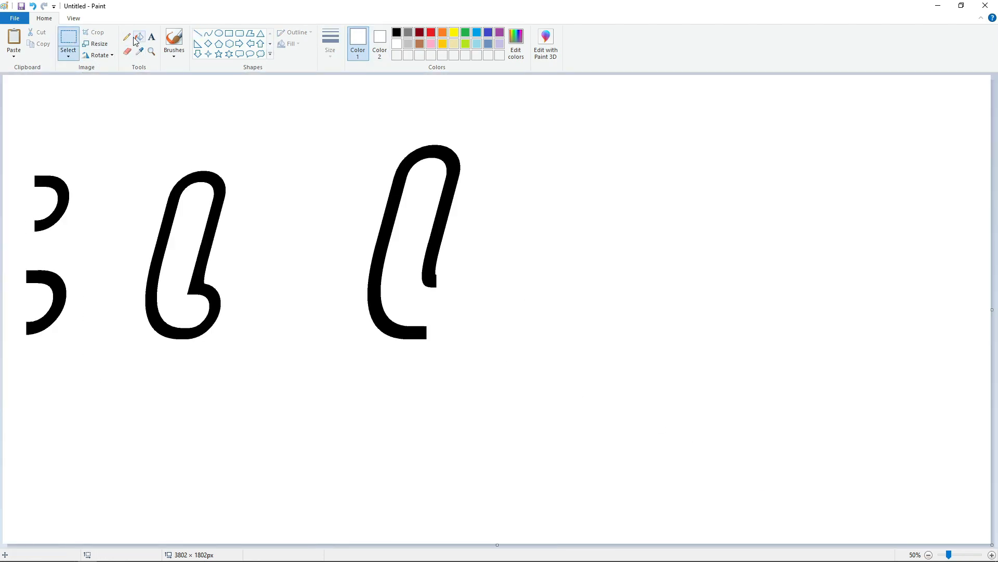
Trim the end of the larger outline's bottom stroke with a white rectangle
left_click(228, 33)
left_click_drag(437, 343, 415, 322)
left_click(645, 385)
Paste the copied toe curve and fit it under the larger outline's stem, leaving a narrow gap in the bottom stroke
scroll(591, 443, "up", 1)
scroll(591, 444, "down", 2)
left_click_drag(450, 543, 646, 547)
key("ctrl+v")
left_click_drag(111, 241, 554, 478)
key("Down")
key("Down")
key("Down")
key("Down")
key("Left")
key("Left")
key("Left")
key("Left")
key("Left")
key("Left")
key("Left")
key("Left")
key("Left")
key("Left")
key("Left")
key("Left")
key("Left")
key("Left")
key("Left")
key("Left")
key("Left")
key("Left")
key("Left")
key("Left")
key("Left")
key("Left")
key("Left")
key("Left")
key("Left")
key("Left")
key("Left")
key("Left")
key("Left")
key("Left")
key("Left")
key("Left")
key("Left")
key("Left")
key("Left")
key("Left")
key("Left")
key("Left")
key("Left")
key("Left")
left_click_drag(671, 544, 627, 543)
key("Left")
key("Left")
key("Right")
key("Right")
key("Right")
key("Left")
key("Left")
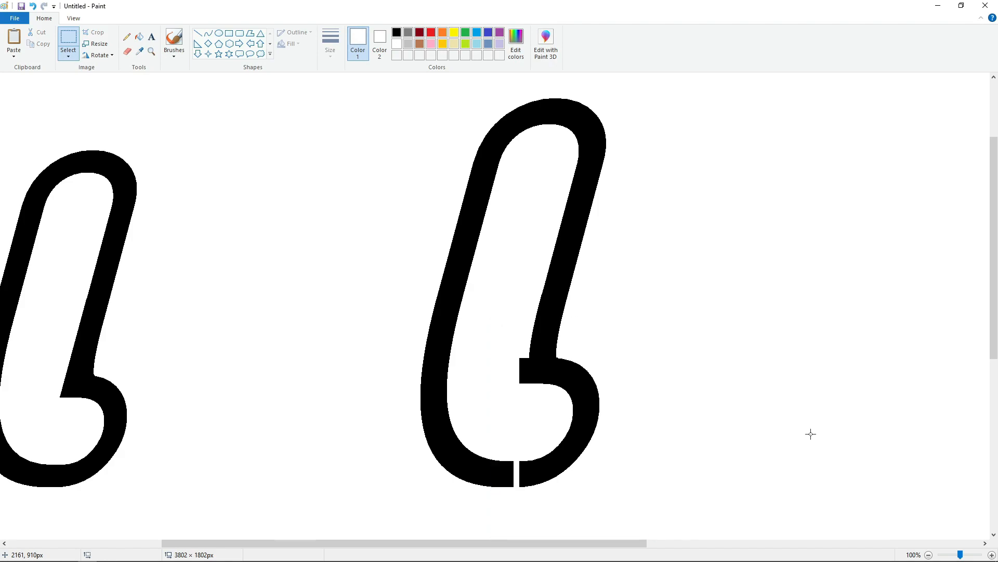
Bridge the gap in the larger outline's bottom stroke with black lines and fill the enclosed space with black
left_click(991, 555)
left_click_drag(341, 544, 524, 544)
scroll(322, 410, "down", 3)
left_click(198, 33)
left_click(396, 32)
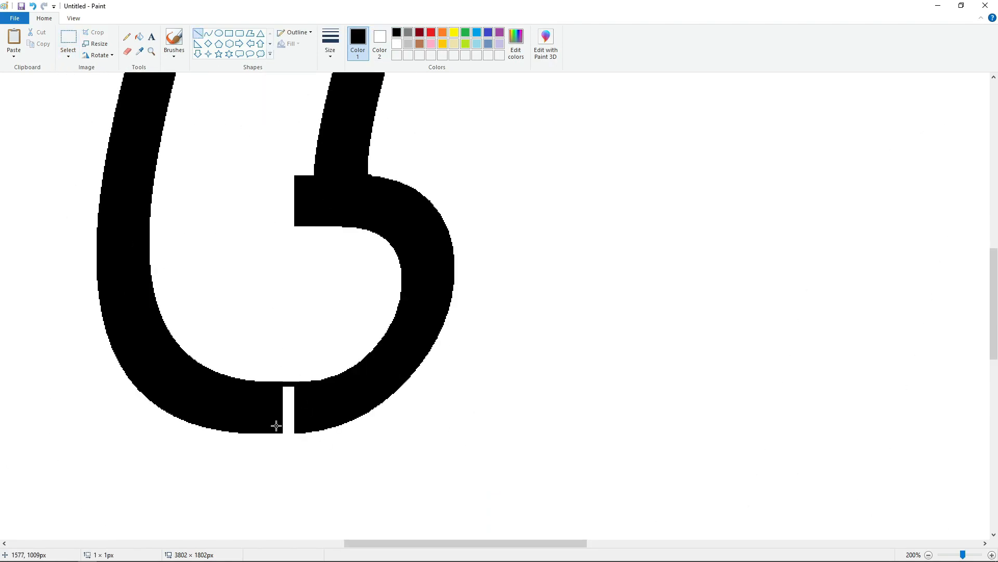
left_click(139, 36)
left_click(280, 301)
left_click(288, 407)
Fill the larger L-shaped outline and its interior with red
left_click(928, 554)
left_click(431, 32)
left_click(150, 312)
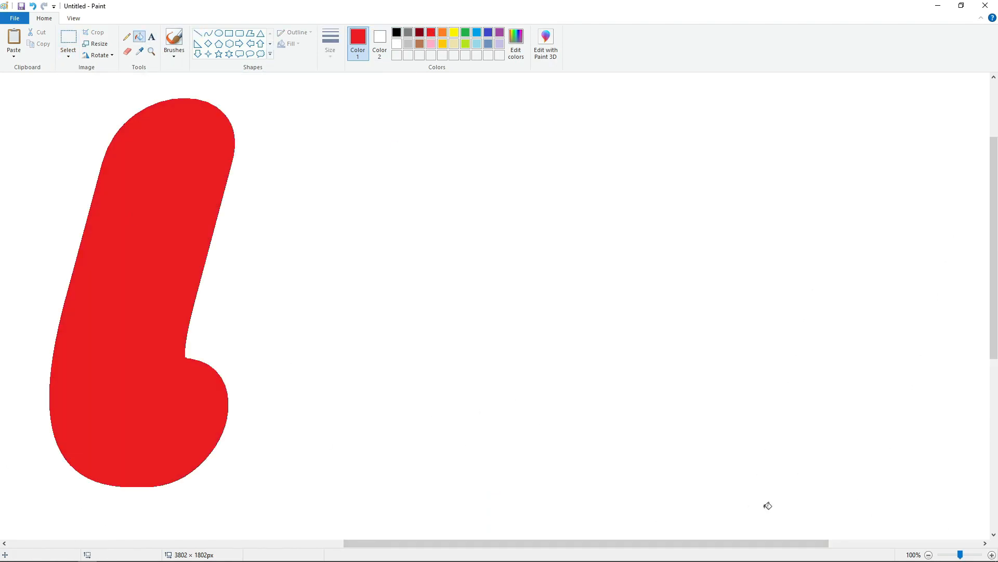
Copy the smaller black L outline and position the copy over the solid red L, nudging it down and right into place
left_click_drag(565, 544, 306, 544)
left_click(68, 39)
key("ctrl+c")
key("ctrl+v")
left_click_drag(96, 328, 661, 328)
key("Down")
key("Down")
key("Down")
key("Right")
key("Right")
key("Right")
key("Right")
key("Right")
key("Right")
key("Down")
key("Down")
key("Down")
key("Right")
key("Right")
key("Right")
key("Right")
key("Right")
key("Right")
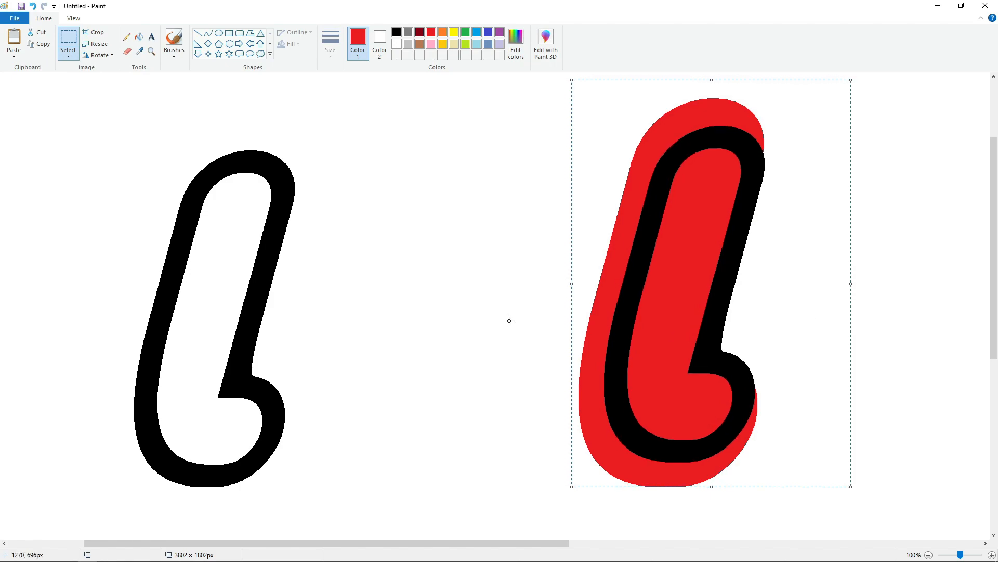
Erase the two leftover toe curves beside the letters with a white rectangle
left_click(929, 555)
left_click(229, 34)
left_click_drag(81, 162, 19, 344)
left_click(396, 44)
left_click(214, 145)
Copy the finished red L with its black outline and place the copy in the canvas's lower-left corner
left_click(69, 38)
left_click_drag(338, 122, 541, 402)
key("ctrl+c")
key("ctrl+v")
left_click_drag(109, 173, 93, 416)
left_click(352, 436)
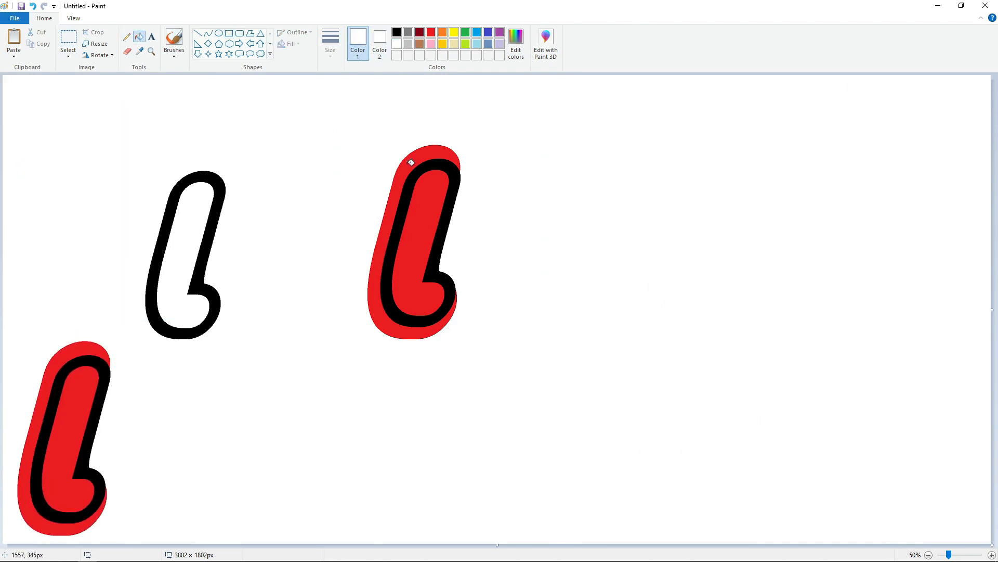
Clear the original red L and the spare smaller L outline by filling them with white
left_click(390, 218)
left_click(401, 219)
left_click(422, 219)
left_click(213, 219)
Add two black letter E outlines in italic Legothick, the first at size 750 and the second at 650
left_click_drag(601, 73, 615, 132)
type("e")
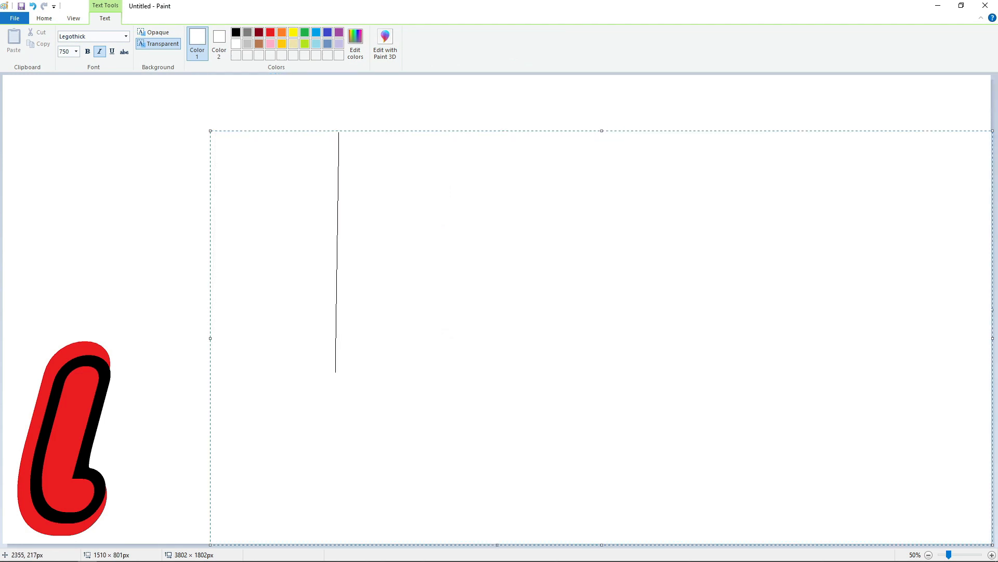
type("E")
left_click(77, 52)
type("650")
key("Return")
type("E")
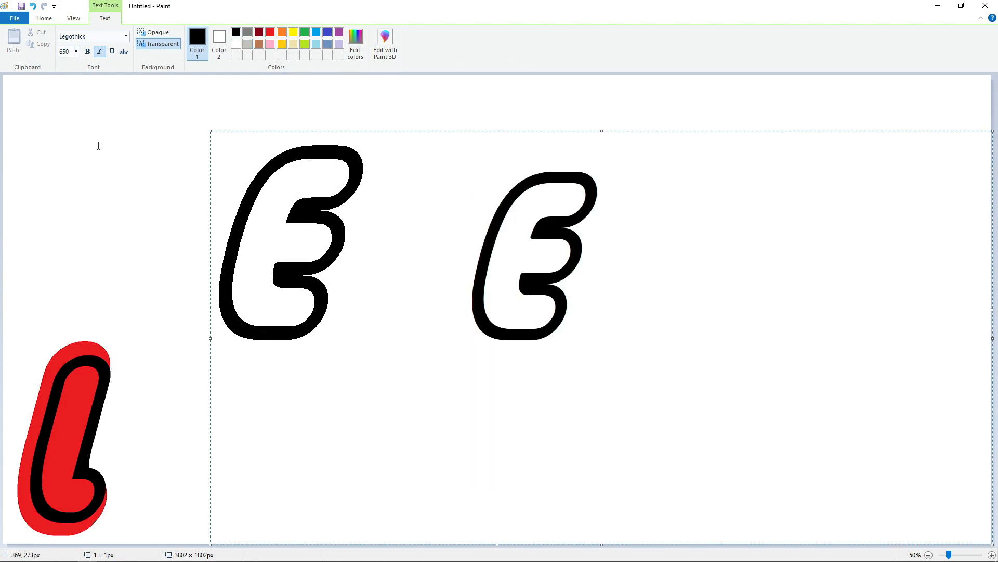
left_click(98, 145)
Fill the larger E's interior and outline with red
left_click(993, 554)
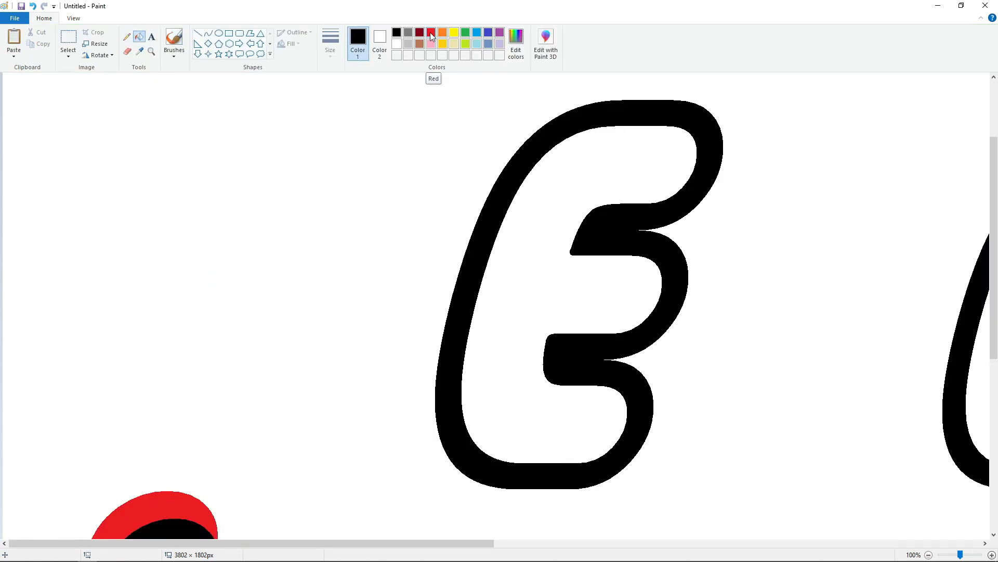
left_click(431, 33)
left_click(572, 177)
left_click(622, 230)
Copy the smaller E outline and position the copy over the solid red E
left_click_drag(312, 543, 525, 543)
left_click(68, 41)
left_click_drag(419, 100, 789, 516)
left_click_drag(485, 544, 394, 547)
key("ctrl+c")
key("ctrl+v")
left_click_drag(178, 345, 295, 344)
Fill the stray red sliver beside the layered E's middle arm with white
left_click(141, 42)
left_click(397, 44)
left_click(421, 250)
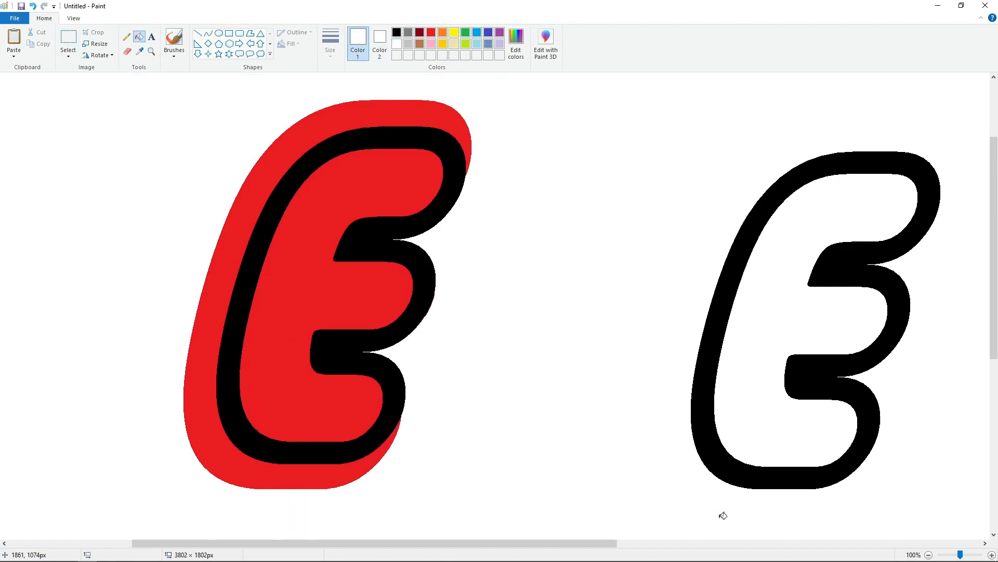
Copy the finished red E with its black outline and place the copy beside the L at the canvas's lower edge
scroll(610, 464, "down", 1, "ctrl")
left_click(69, 37)
left_click_drag(200, 125, 380, 352)
key("ctrl+c")
key("ctrl+v")
left_click_drag(95, 195, 214, 446)
Clear the original layered E and the spare smaller E outline by filling them with white
left_click(139, 36)
left_click(312, 152)
left_click(309, 167)
left_click(479, 291)
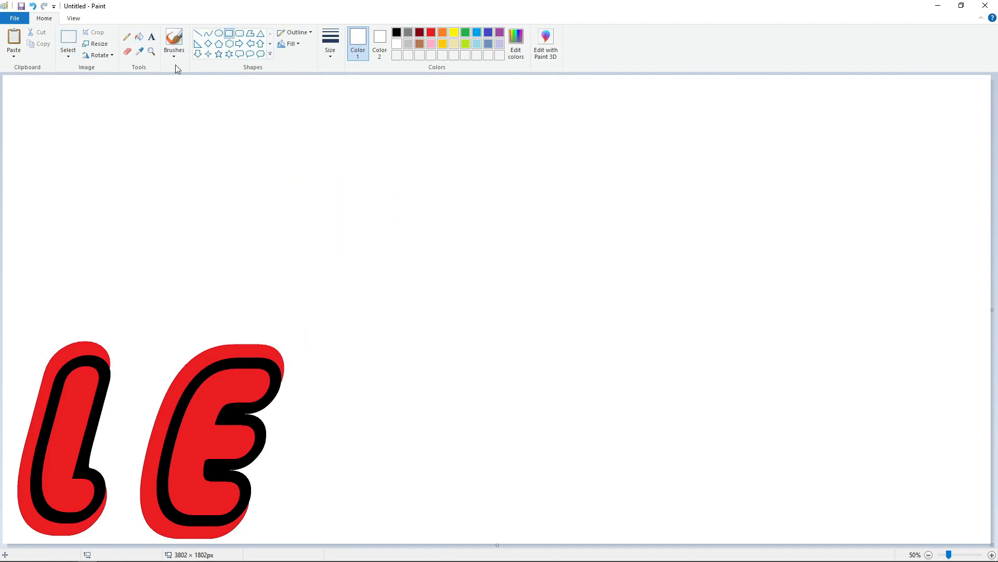
Add a black letter G in italic Legothick at size 650 and set the font size to 750 for a second letter
left_click(152, 37)
left_click(342, 75)
type("G")
key("ctrl+a")
left_click_drag(669, 73, 668, 107)
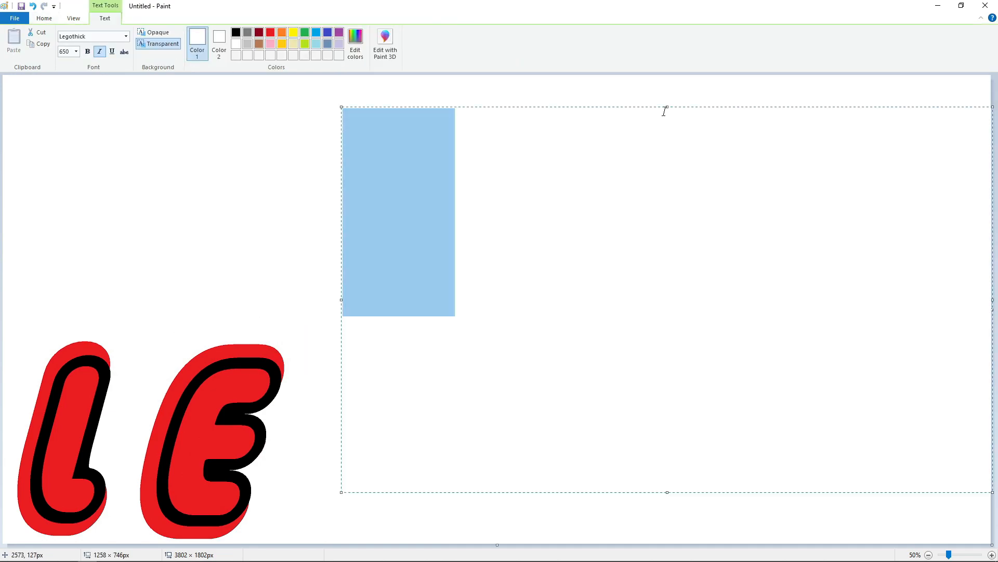
left_click(664, 111)
left_click(236, 32)
left_click(76, 52)
left_click(77, 52)
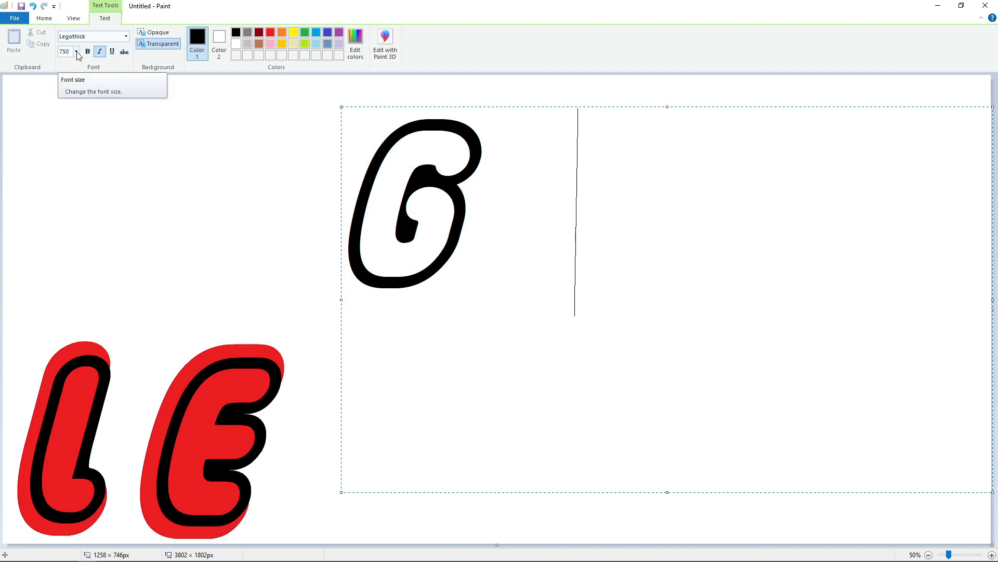
Fill the larger letter G with red
left_click(139, 36)
left_click(431, 32)
left_click(660, 219)
Copy the smaller black G outline and place the copy over the larger red G
left_click(68, 39)
left_click_drag(296, 102, 504, 348)
scroll(420, 543, "up", 1)
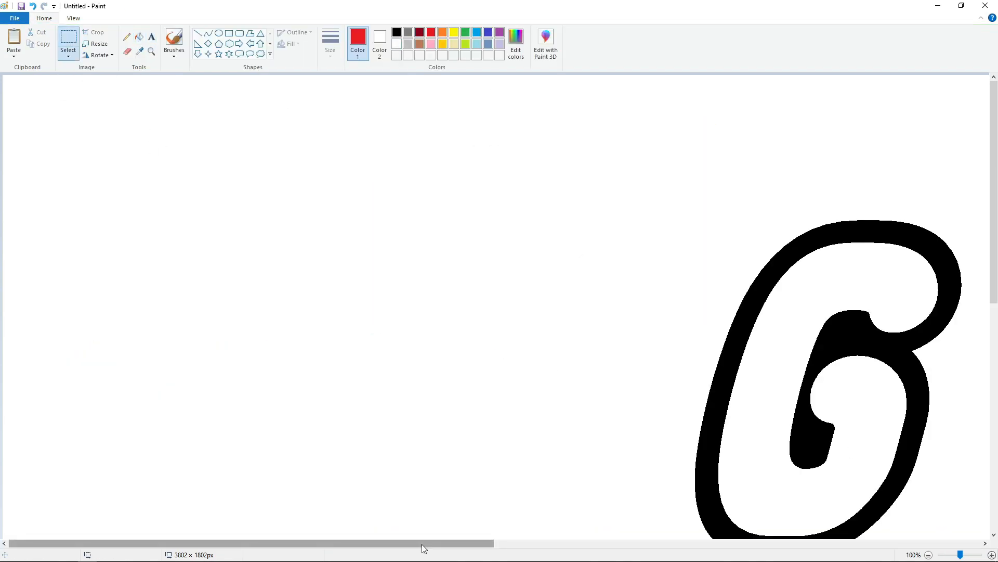
left_click_drag(419, 544, 766, 544)
scroll(766, 544, "down", 1)
left_click_drag(42, 358, 524, 332)
scroll(448, 358, "down", 8)
left_click_drag(457, 543, 240, 543)
left_click(241, 506)
Place a copy of the layered red and black G beside the E at the canvas's lower edge
scroll(241, 505, "up", 4)
scroll(759, 444, "down", 1)
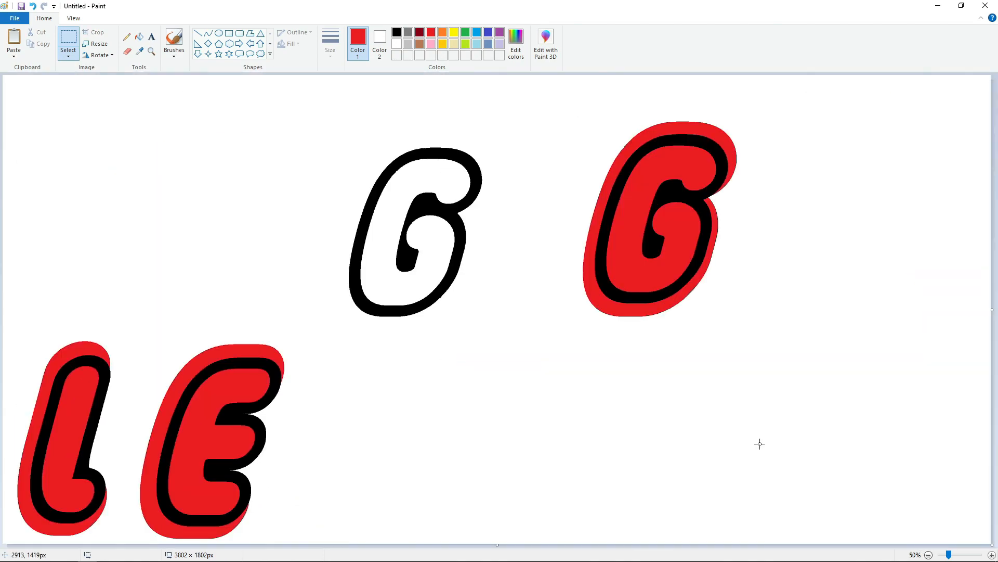
key("ctrl+v")
left_click_drag(101, 165, 339, 424)
Clear the spare G outline and the original layered G by filling them with white
left_click(139, 37)
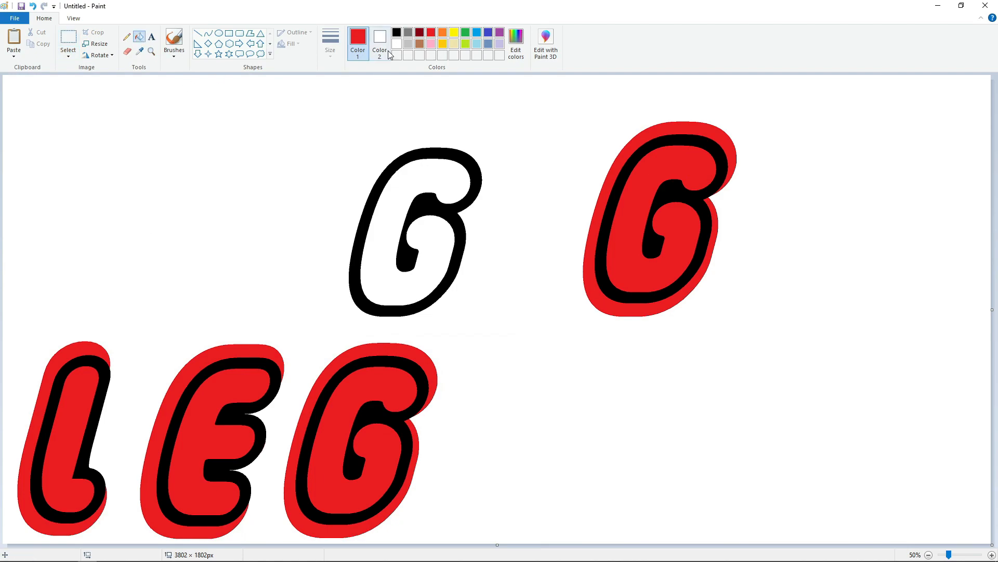
left_click(397, 44)
left_click(435, 302)
left_click(590, 276)
left_click(601, 271)
left_click(619, 262)
Add a black letter O in italic Legothick at size 750 and a second, smaller O at size 650
left_click(152, 37)
left_click(406, 150)
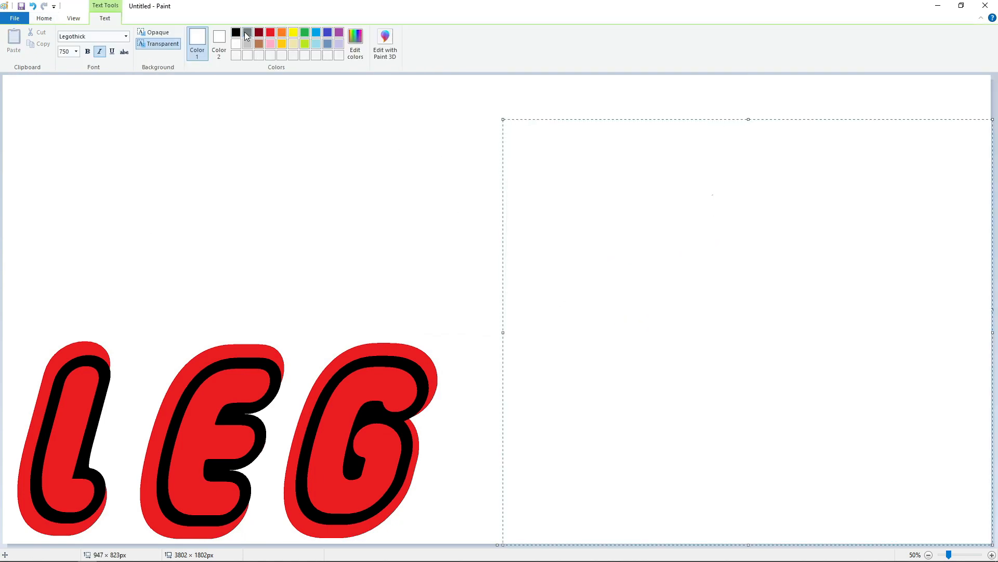
type("O")
left_click(76, 51)
type("650O")
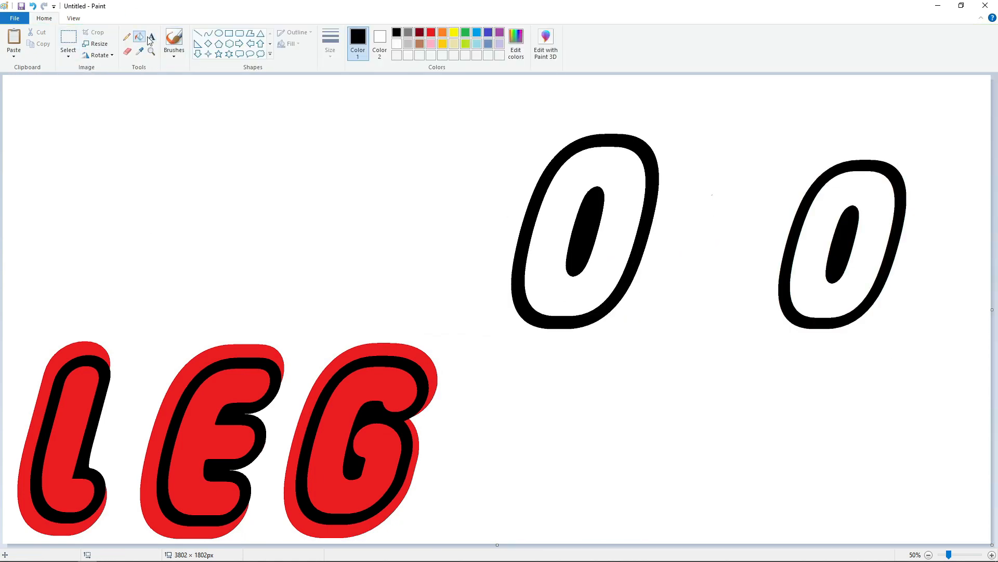
Fill the larger O with red, including its outline and centre
left_click(139, 37)
left_click(431, 32)
left_click(585, 232)
left_click(547, 214)
left_click(534, 214)
Place a copy of the smaller black O outline over the larger red O
left_click(68, 37)
scroll(703, 515, "up", 1)
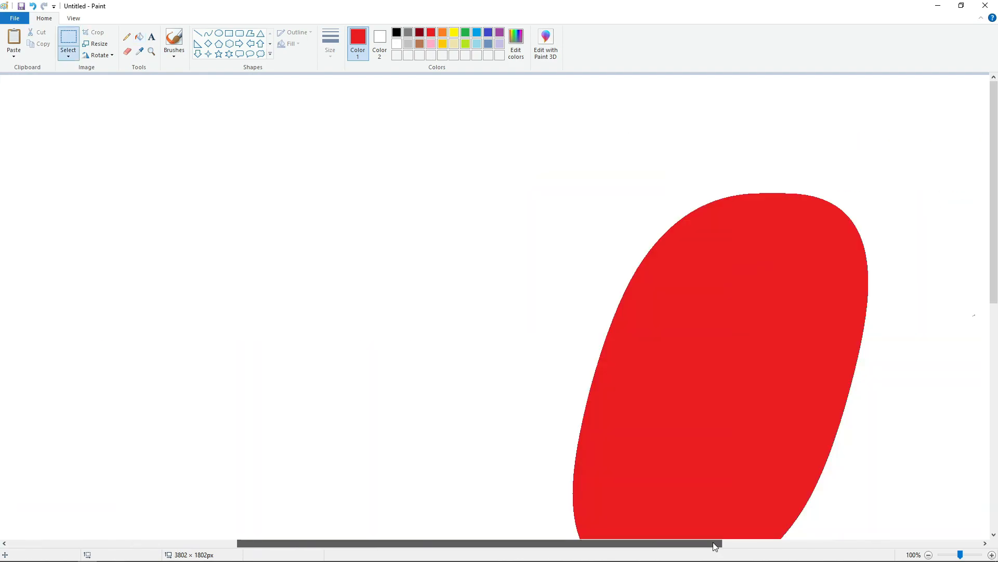
key("ctrl+v")
left_click_drag(196, 312, 452, 323)
left_click_drag(503, 543, 478, 544)
key("Down")
key("Down")
key("Down")
left_click(928, 555)
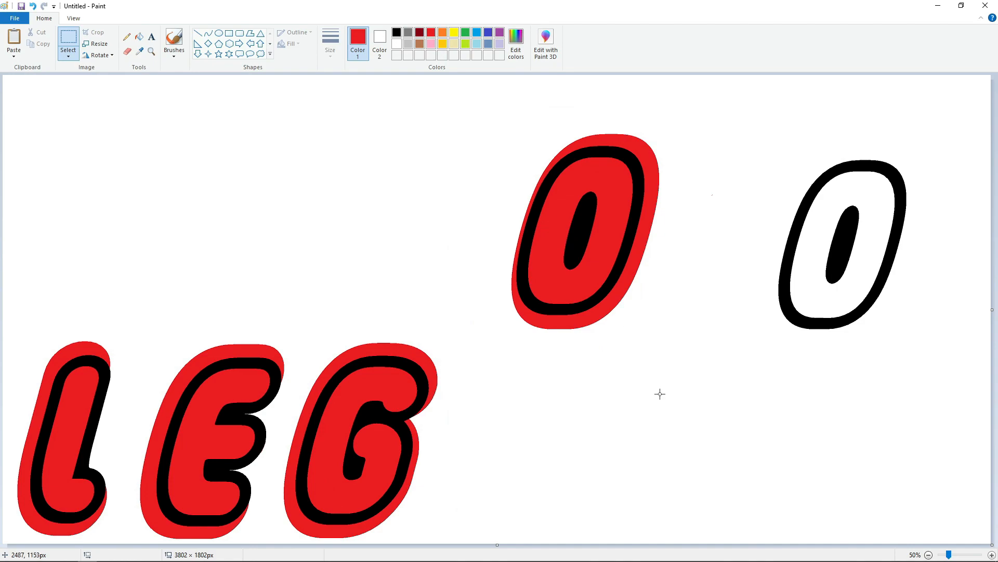
Copy the layered L from the lower row and paste it into the empty upper area
left_click(992, 555)
scroll(446, 468, "down", 5)
left_click_drag(14, 82, 242, 530)
key("ctrl+c")
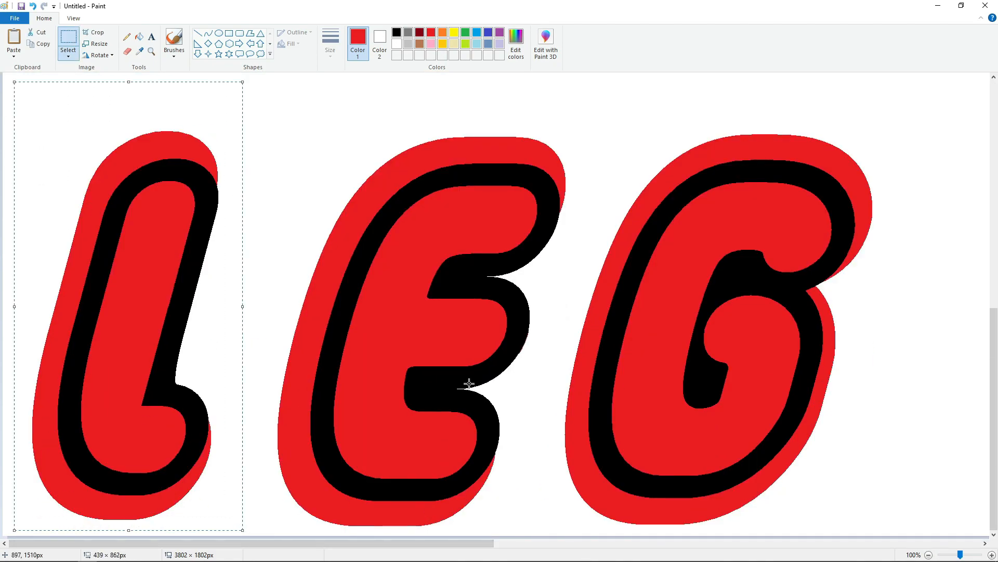
scroll(504, 351, "up", 5)
key("ctrl+v")
Copy the layered E from the lower row and place the copy beside the upper L
left_click(504, 351)
scroll(503, 351, "down", 5)
key("ctrl+c")
key("ctrl+v")
scroll(530, 502, "up", 3)
scroll(367, 281, "up", 3)
left_click_drag(161, 535, 470, 291)
Turn on transparent selection and align the copied E beside the upper L with their bases level
left_click(68, 56)
left_click(99, 149)
key("Up")
key("Up")
key("Up")
key("Up")
key("Up")
key("Up")
key("Up")
key("Up")
key("Left")
key("Left")
key("Left")
key("Left")
key("Left")
key("Left")
key("Left")
key("Left")
key("Left")
key("Left")
key("Down")
key("Down")
key("Down")
key("Down")
key("Down")
key("Right")
key("Right")
key("Right")
key("Right")
key("Right")
key("Right")
key("Right")
key("Right")
key("Right")
key("Right")
key("Left")
key("Left")
key("Left")
key("Left")
key("Left")
key("Left")
key("Left")
key("Left")
key("Right")
key("Right")
key("Right")
key("Right")
key("Right")
key("Right")
key("Right")
key("Right")
key("Right")
key("Right")
key("Right")
key("Right")
key("Left")
key("Left")
key("Left")
key("Left")
key("Left")
key("Left")
key("Left")
key("Left")
key("Left")
key("Left")
left_click_drag(267, 331, 381, 332)
Fill the inner red areas of the copied L and E with white and cover the area beside the E's lower part with a white rectangle
left_click(139, 36)
left_click(397, 44)
left_click(468, 292)
left_click(255, 291)
left_click(68, 38)
left_click(229, 34)
left_click_drag(610, 350, 699, 466)
Cut the white-filled E from the upper area, paste it back and move it over the upper L
left_click(68, 38)
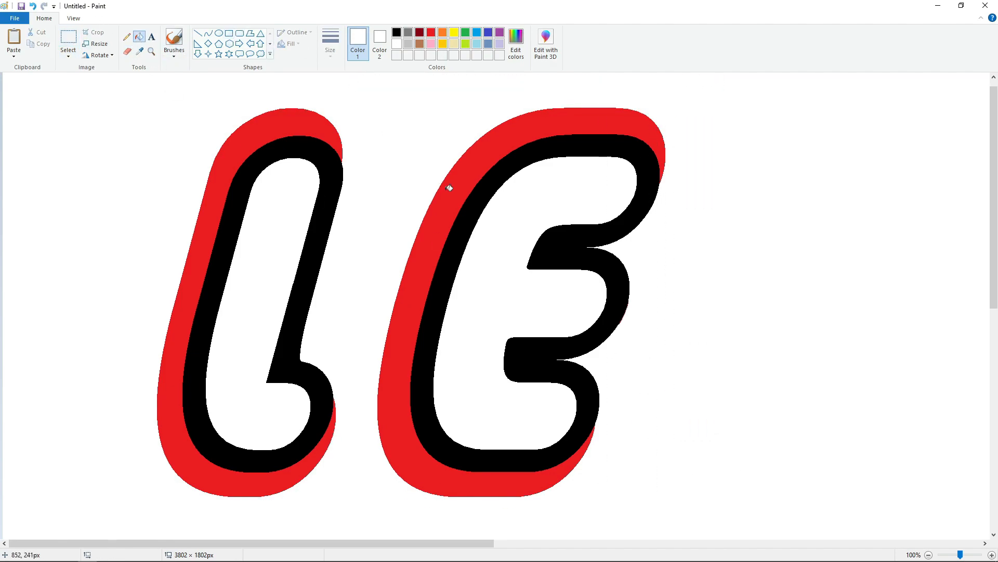
key("ctrl+x")
key("ctrl+v")
key("Right")
key("Right")
key("Right")
key("Right")
key("Right")
key("Right")
key("Right")
key("Right")
key("Right")
key("Right")
key("Right")
key("Right")
key("Right")
key("Right")
key("Right")
key("Right")
key("Right")
key("Right")
key("Right")
key("Right")
key("Right")
key("Right")
key("Right")
key("Right")
key("Right")
key("Right")
key("Right")
key("Right")
key("Right")
key("Right")
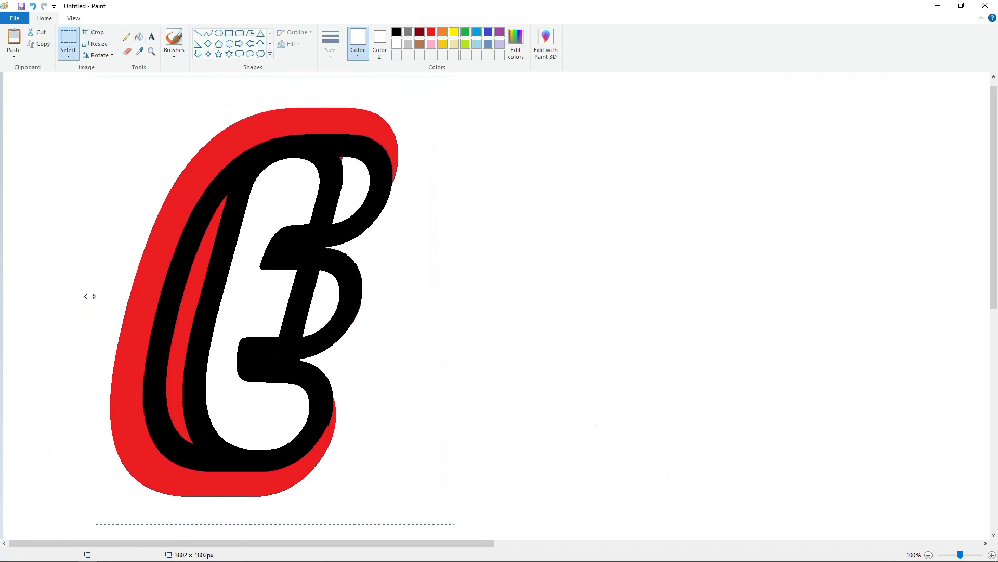
Fine-tune the E's horizontal position so its black outline slightly overlaps the upper L's right edge
key("Left")
key("Left")
key("Left")
key("Right")
key("Right")
key("Right")
key("Right")
key("Right")
key("Left")
key("Left")
key("Left")
key("Left")
key("Left")
key("Left")
key("Right")
key("Right")
key("Right")
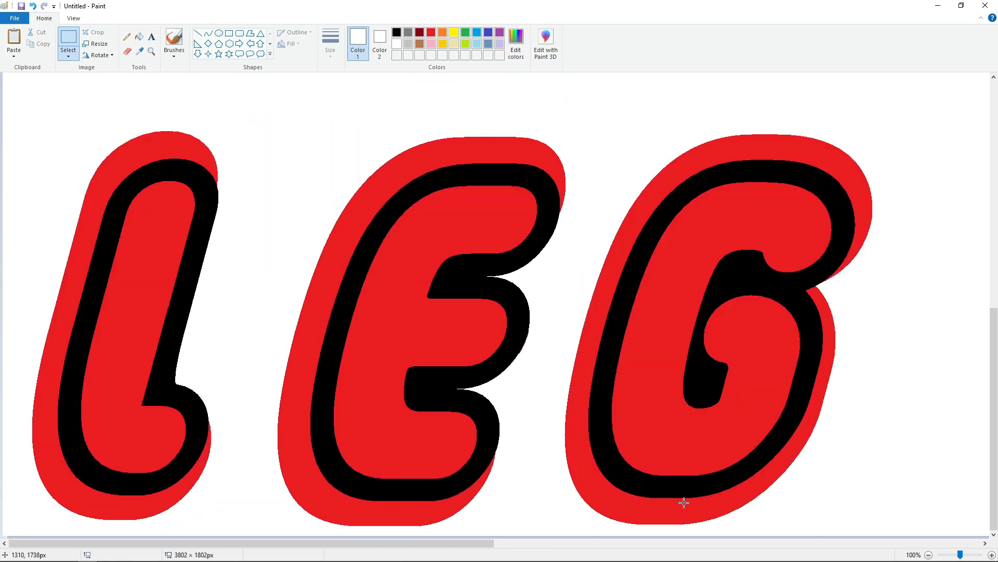
Fill the lower L's outer red layer with white and align a copy of its outlined core over the upper L
left_click(138, 36)
left_click(152, 148)
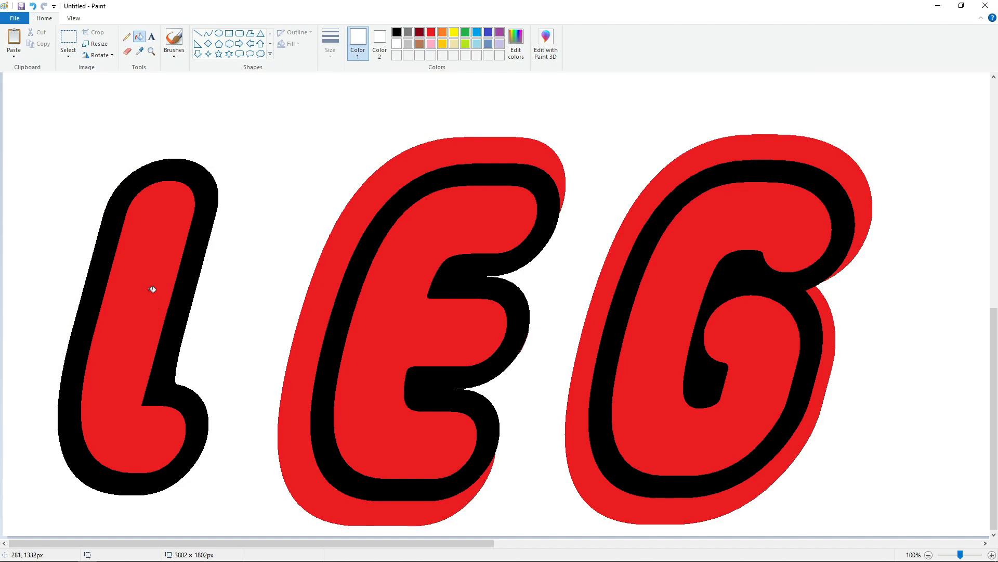
left_click(63, 37)
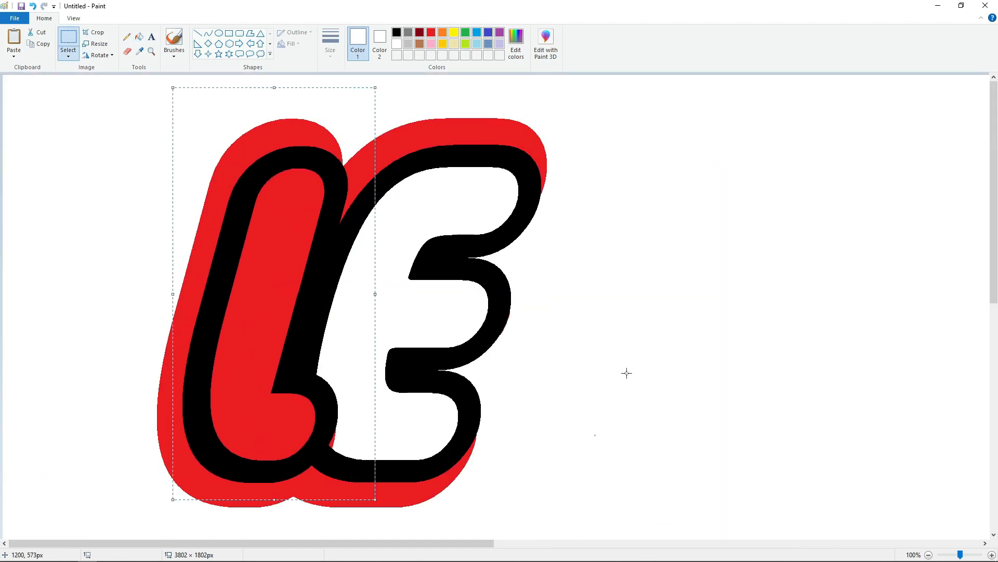
key("Left")
key("Left")
key("Left")
key("Left")
key("Left")
key("Left")
key("Left")
key("Left")
key("Left")
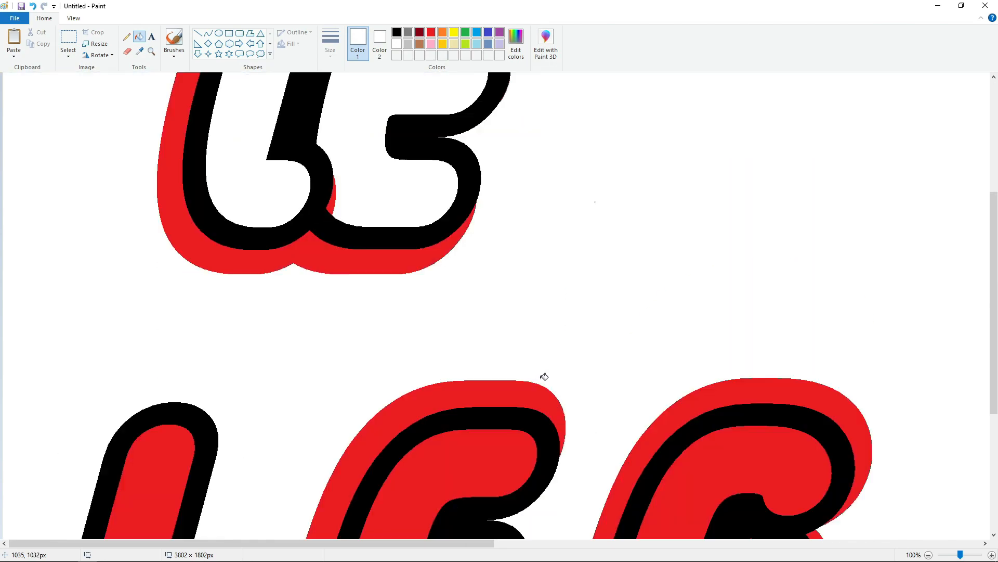
Fill the lower E's red outer layer and black outline with white, and draw small white rectangles at the E's and L's right edges
scroll(542, 375, "down", 5)
left_click(340, 244)
left_click(368, 250)
left_click(68, 38)
left_click(229, 33)
left_click_drag(522, 332, 527, 353)
left_click(515, 438)
left_click_drag(175, 303, 177, 307)
Place a copy of the white-filled, red-bordered G over the upper E's right side and fine-tune its horizontal position
left_click(69, 37)
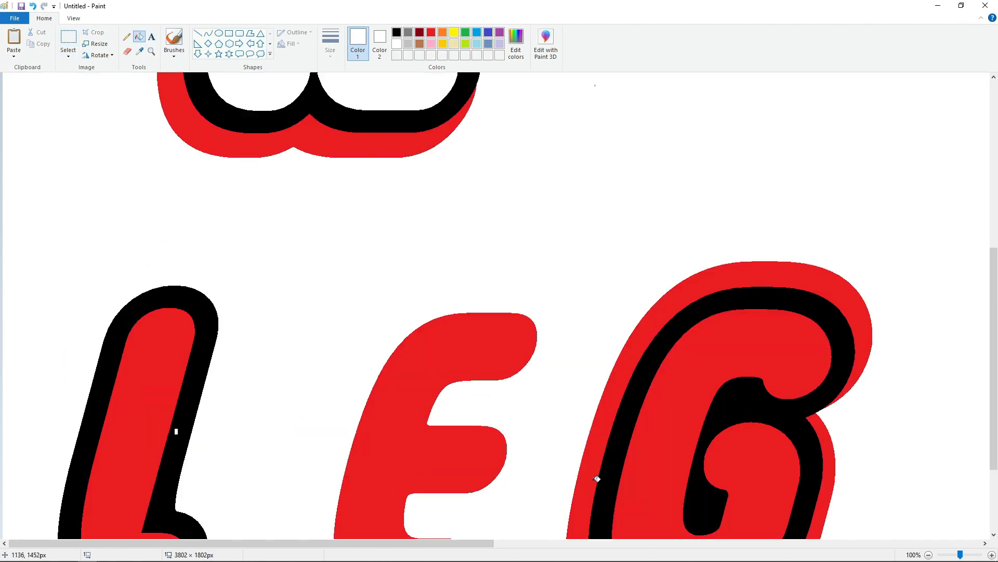
left_click_drag(313, 84, 319, 117)
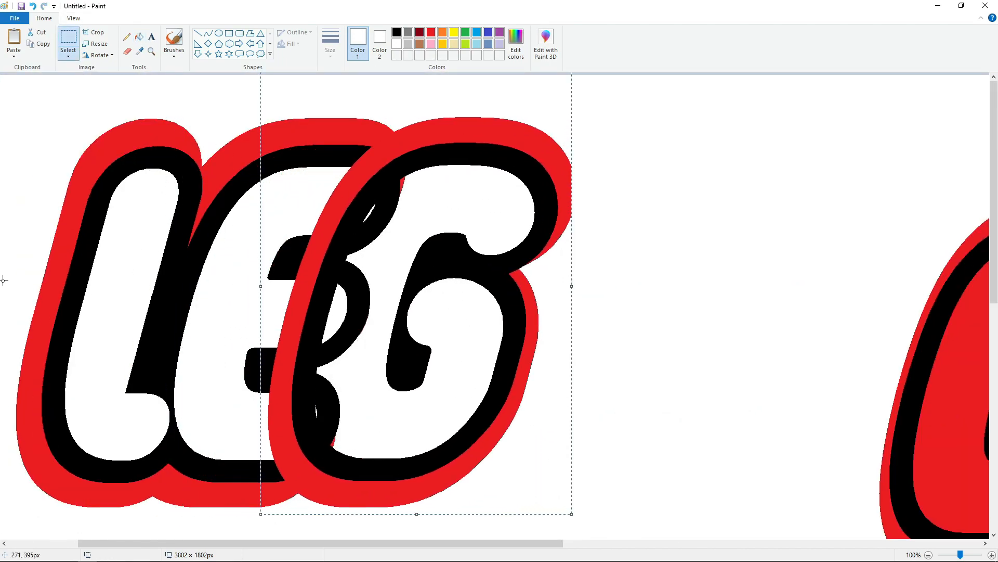
key("Right")
key("Right")
key("Right")
key("Right")
key("Right")
key("Right")
key("Right")
key("Right")
key("Right")
key("Right")
key("Right")
key("Right")
key("Right")
key("Right")
key("Right")
key("Left")
key("Left")
key("Left")
key("Left")
key("Left")
key("Left")
key("Left")
key("Right")
key("Right")
key("Right")
key("Right")
key("Right")
key("Right")
key("Right")
key("Right")
key("Right")
key("Right")
key("Right")
key("Right")
key("Right")
key("Right")
key("Right")
key("Right")
key("Right")
key("Right")
key("Right")
key("Right")
key("Left")
key("Left")
key("Left")
key("Left")
key("Left")
key("Left")
key("Left")
key("Left")
key("Left")
key("Left")
key("Left")
key("Left")
key("Left")
key("Left")
key("Left")
key("Left")
key("Left")
key("Left")
key("Left")
key("Left")
key("Right")
key("Right")
key("Right")
key("Right")
key("Right")
key("Right")
key("Right")
key("Right")
key("Right")
key("Right")
key("Right")
key("Right")
key("Right")
key("Right")
key("Right")
key("Right")
key("Right")
key("Right")
key("Right")
key("Right")
key("Right")
key("Right")
key("Right")
key("Right")
key("Right")
key("Right")
key("Right")
key("Right")
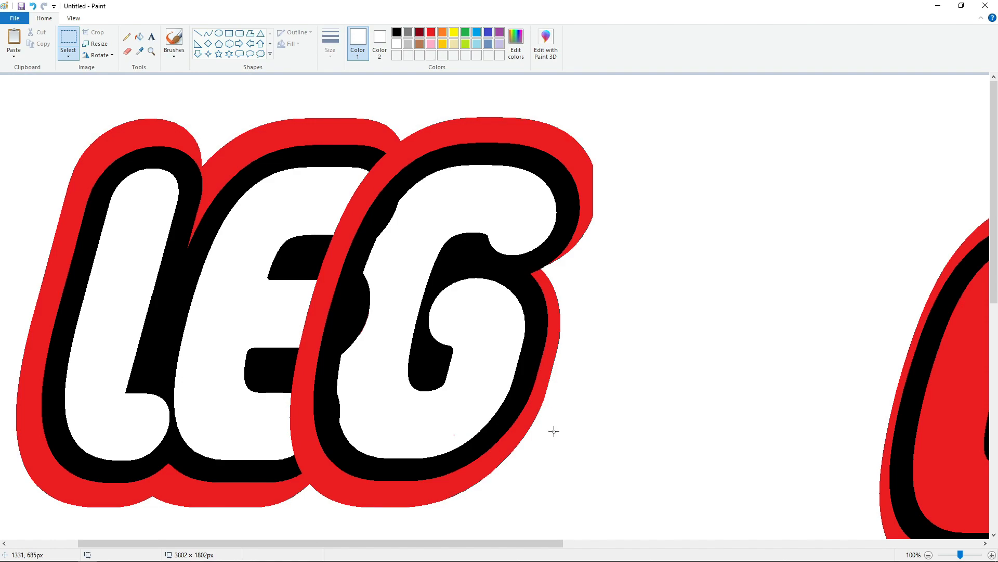
Copy the lower E's red core and align the copy over the upper E, overlapping the G's left edge
scroll(554, 431, "down", 8)
scroll(554, 431, "up", 8)
scroll(612, 416, "down", 8)
key("ctrl+c")
scroll(441, 499, "up", 8)
key("ctrl+v")
left_click_drag(100, 385, 209, 427)
key("Left")
key("Left")
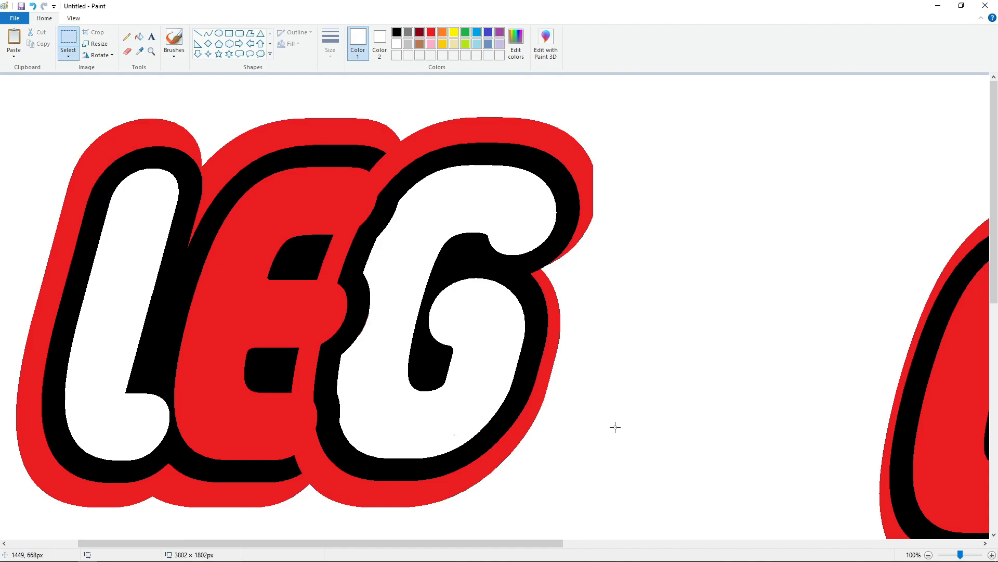
Add a black-outlined letter E as text in the blank area beside the lower G
scroll(615, 418, "down", 9)
scroll(274, 310, "up", 8)
scroll(429, 386, "down", 9)
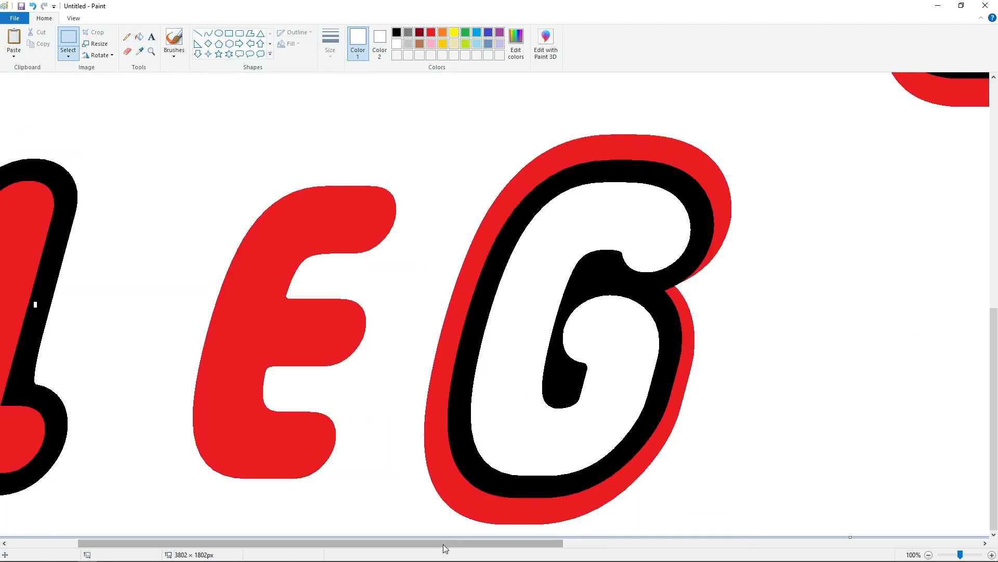
left_click_drag(455, 543, 635, 543)
left_click(151, 37)
left_click(471, 341)
left_click(236, 32)
left_click_drag(729, 162, 733, 113)
type("E")
left_click(303, 127)
Copy the new black-outlined E and align the copy over the upper red E
left_click(68, 38)
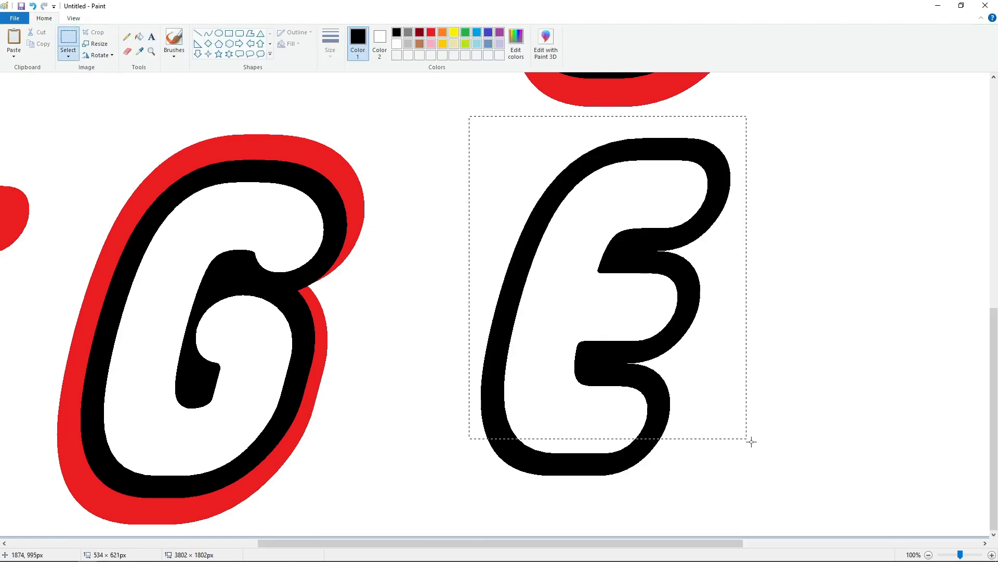
left_click_drag(706, 413, 799, 506)
key("ctrl+c")
scroll(913, 304, "up", 8)
left_click_drag(575, 543, 419, 543)
key("ctrl+v")
left_click_drag(208, 312, 289, 344)
key("Down")
key("Down")
key("Down")
key("Down")
key("Down")
key("Down")
key("Down")
key("Down")
key("Down")
key("Down")
key("Down")
key("Down")
key("Right")
key("Right")
key("Right")
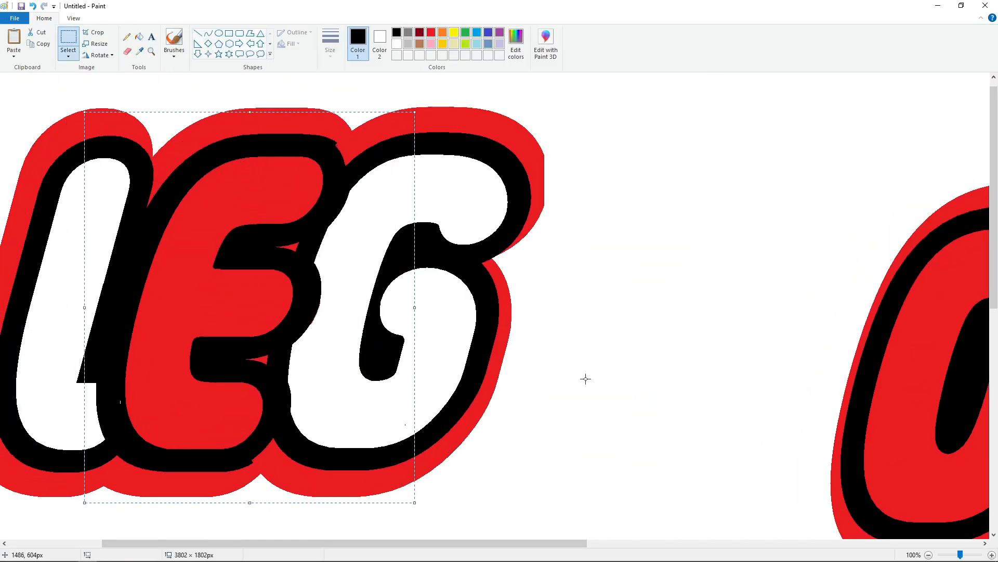
left_click(555, 293)
Recolour the outline of the separate E beside the lower G purple
scroll(555, 294, "down", 6)
left_click(499, 33)
left_click(139, 37)
left_click(813, 463)
scroll(813, 463, "down", 2)
left_click_drag(468, 542, 639, 543)
left_click(68, 38)
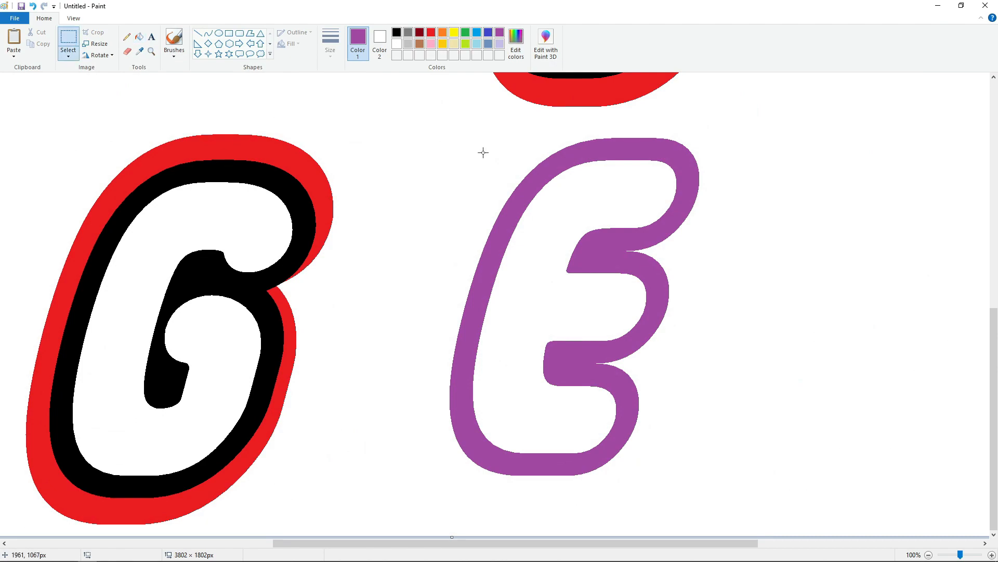
Copy the separate purple-outlined E beside the lower G and align the copy over the upper E
left_click_drag(444, 119, 722, 508)
key("ctrl+c")
scroll(731, 497, "up", 8)
left_click_drag(366, 543, 169, 543)
key("ctrl+v")
left_click_drag(137, 308, 274, 347)
key("Right")
key("Right")
key("Right")
key("Right")
key("Right")
key("Right")
key("Right")
key("Right")
key("Right")
key("Right")
key("Right")
key("Right")
key("Right")
key("Right")
key("Right")
key("Right")
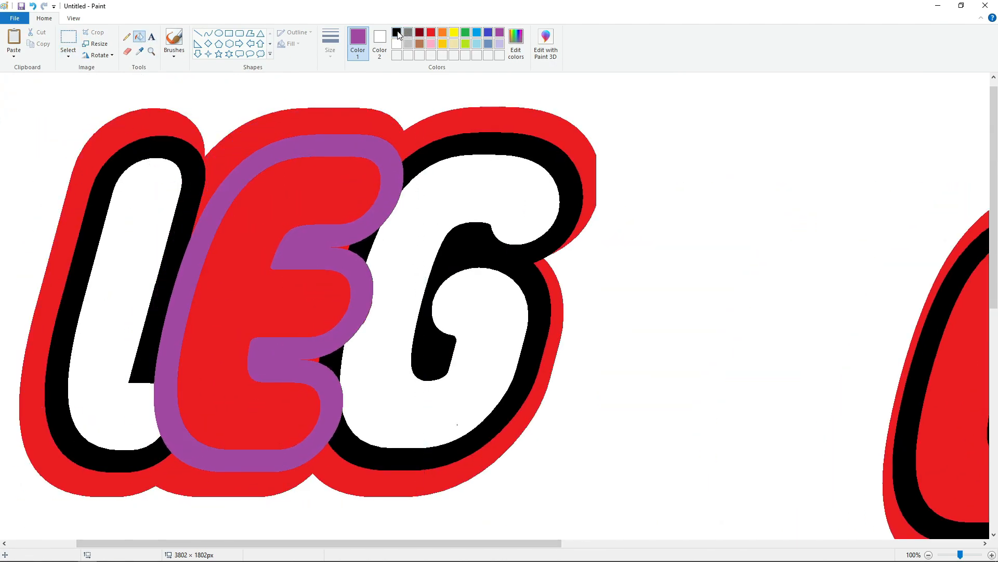
Recolour the upper E's purple outline black, and overlay a copy of the lower G on the upper G
left_click(397, 34)
left_click(396, 181)
left_click_drag(482, 543, 417, 543)
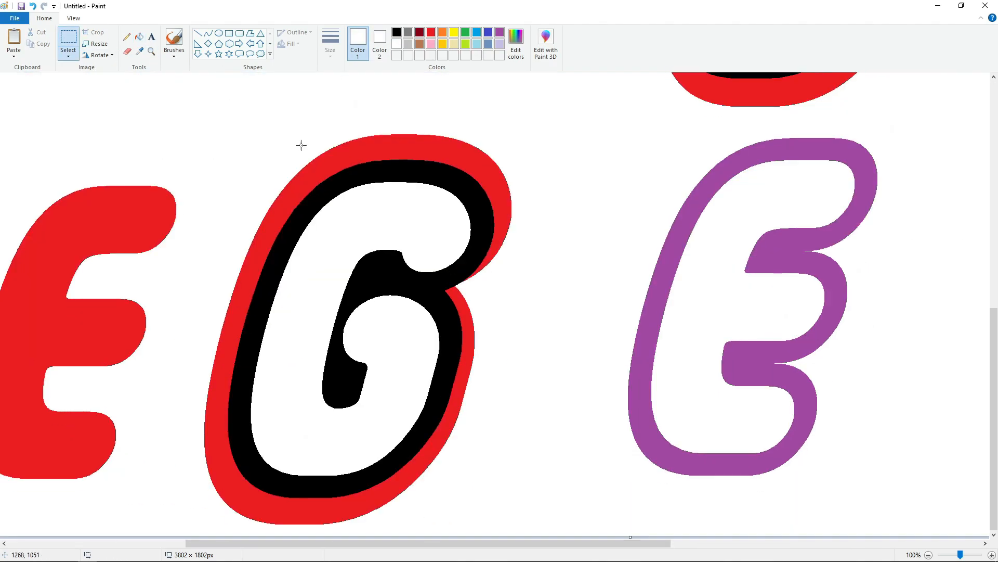
left_click(408, 216)
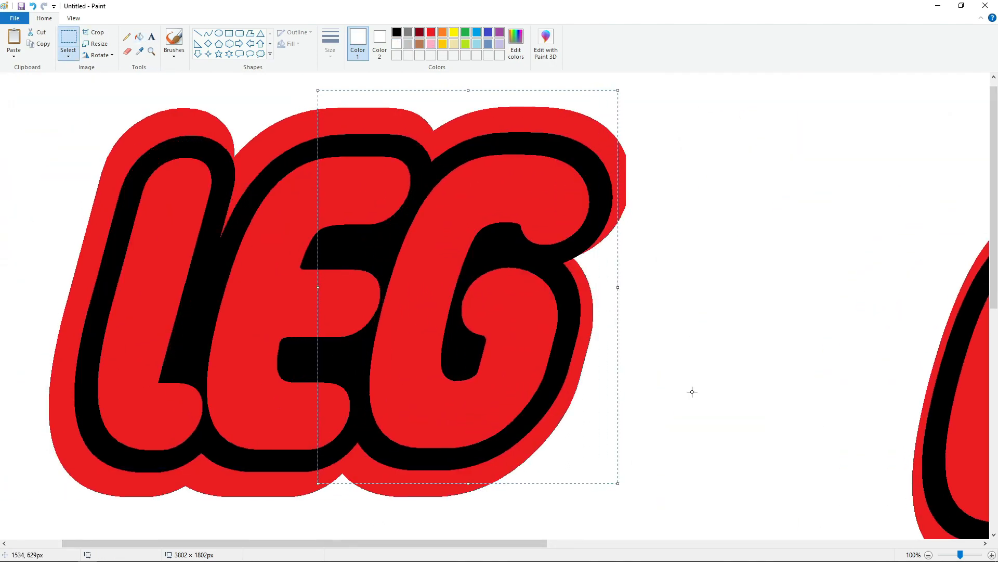
Copy the separate white-core, red-bordered O and place the copy beside the upper G, overlapping the G's outer edge
left_click_drag(451, 542, 512, 540)
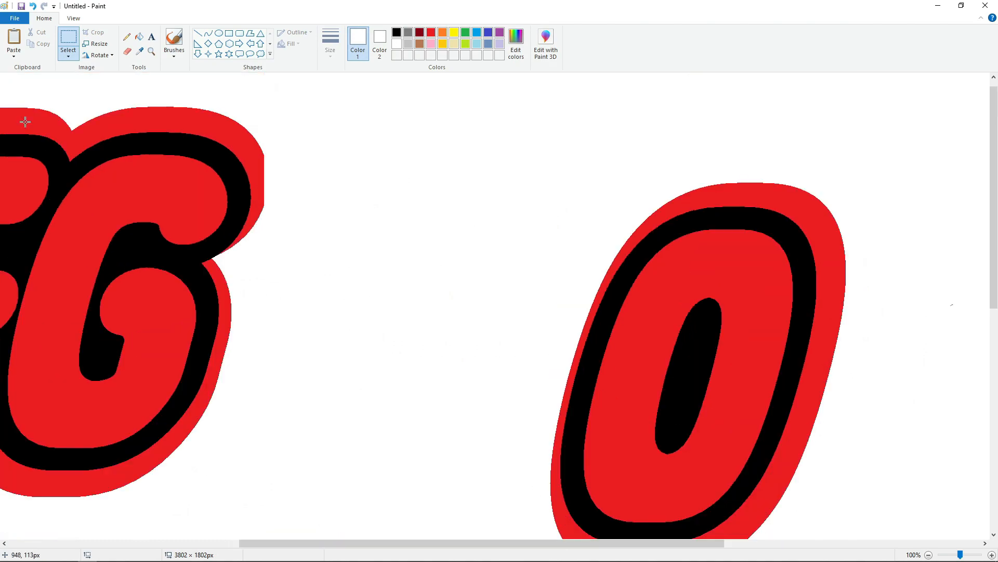
scroll(936, 216, "down", 1)
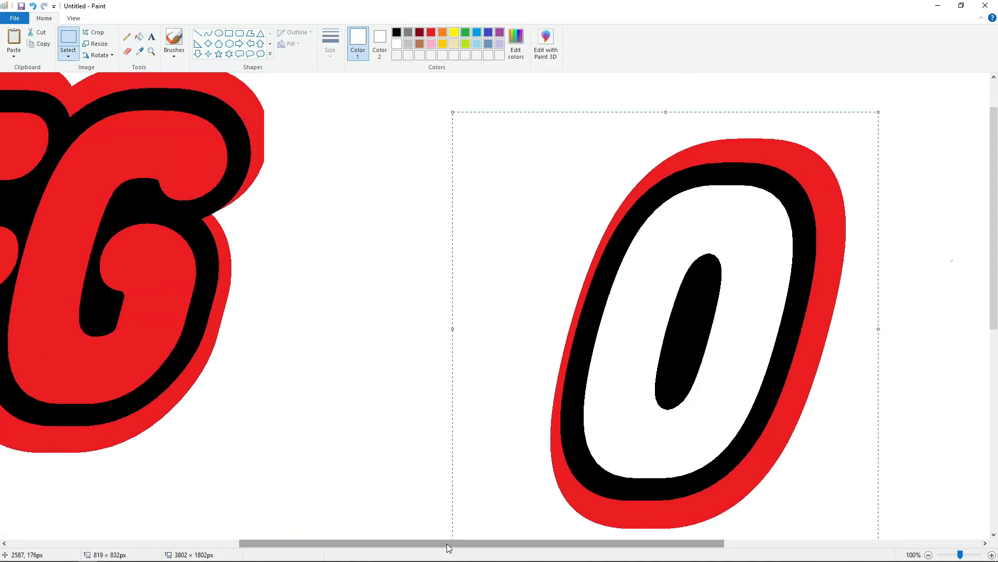
left_click_drag(389, 544, 274, 544)
left_click_drag(994, 312, 994, 291)
key("ctrl+v")
left_click_drag(200, 301, 657, 370)
key("Left")
key("Left")
key("Left")
key("Left")
key("Left")
key("Left")
key("Left")
key("Left")
key("Left")
key("Left")
key("Left")
key("Left")
key("Left")
key("Left")
key("Left")
key("Left")
key("Left")
key("Left")
key("Left")
key("Left")
key("Right")
key("Right")
key("Right")
key("Right")
key("Right")
key("Right")
key("Right")
key("Right")
key("Right")
key("Right")
key("Right")
key("Right")
key("Right")
key("Right")
key("Right")
key("Right")
key("Right")
key("Right")
key("Right")
key("Right")
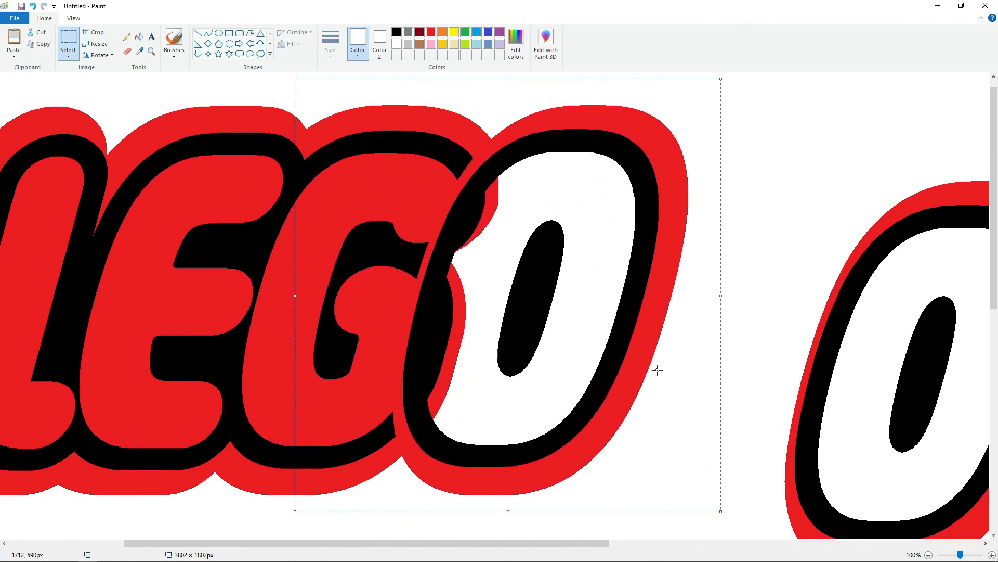
Fine-tune the horizontal position of the O copy against the upper G and release the selection
key("Left")
key("Left")
key("Left")
key("Left")
key("Left")
key("Left")
key("Left")
key("Left")
key("Left")
key("Left")
key("Left")
key("Left")
key("Left")
key("Left")
key("Left")
key("Left")
key("Left")
key("Left")
key("Left")
key("Left")
key("Right")
key("Right")
key("Right")
key("Right")
key("Right")
key("Right")
key("Right")
key("Right")
key("Right")
key("Right")
key("Right")
key("Right")
key("Right")
key("Right")
key("Right")
key("Right")
key("Right")
key("Right")
key("Right")
key("Right")
key("Left")
key("Left")
key("Left")
key("Left")
key("Left")
key("Left")
key("Left")
key("Left")
key("Left")
key("Left")
key("Left")
key("Left")
key("Left")
key("Left")
key("Left")
key("Left")
key("Left")
key("Left")
key("Right")
key("Right")
key("Right")
key("Right")
key("Right")
key("Right")
key("Right")
key("Right")
key("Right")
key("Right")
key("Right")
key("Right")
key("Right")
key("Right")
key("Right")
key("Right")
key("Right")
key("Right")
key("Right")
key("Escape")
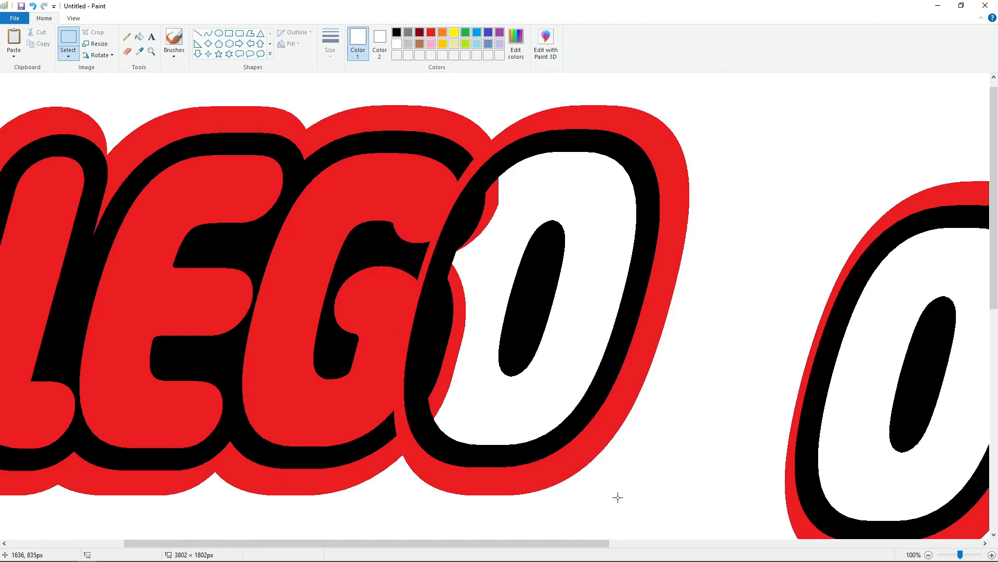
Recolour the core of the separate G below the upper lettering purple
scroll(618, 497, "down", 10)
left_click(499, 32)
left_click(139, 37)
left_click(451, 254)
Copy the separate purple G below the lettering and place the copy over the upper G
left_click(68, 37)
left_click_drag(340, 145, 644, 506)
scroll(684, 481, "up", 10)
key("ctrl+v")
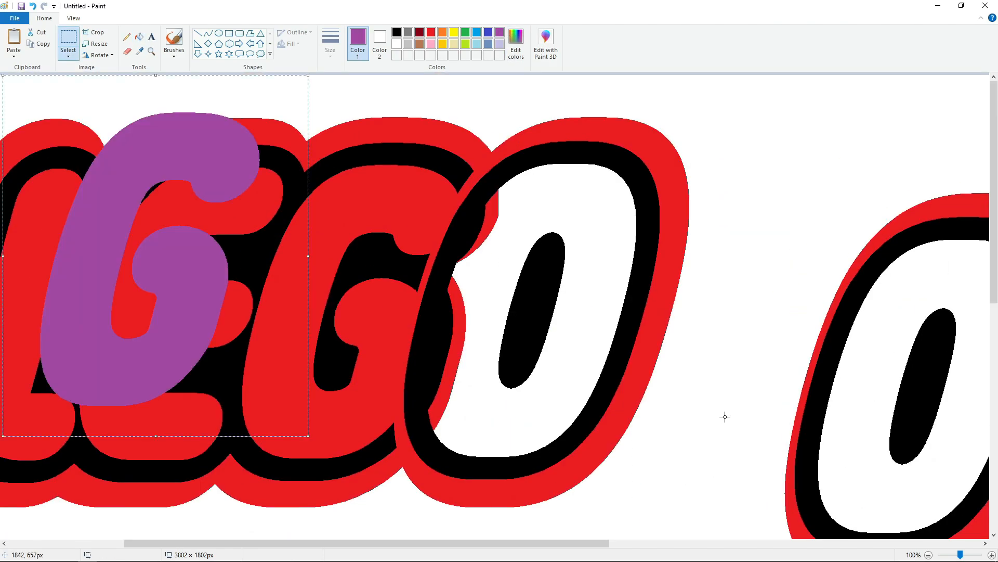
left_click_drag(208, 270, 405, 316)
Fine-tune the purple G copy down and to the right to match the upper G's core, and release the selection
key("Down")
key("Down")
key("Down")
key("Down")
key("Down")
key("Down")
key("Down")
key("Down")
key("Down")
key("Down")
key("Down")
key("Down")
key("Down")
key("Right")
key("Right")
key("Right")
key("Right")
key("Right")
key("Right")
key("Right")
key("Right")
key("Right")
left_click(653, 347)
Erase the separate O's red border and black outline with white, and fill its core red
scroll(583, 453, "down", 10)
scroll(546, 499, "up", 10)
left_click_drag(430, 543, 595, 486)
left_click(139, 37)
left_click(431, 32)
right_click(723, 218)
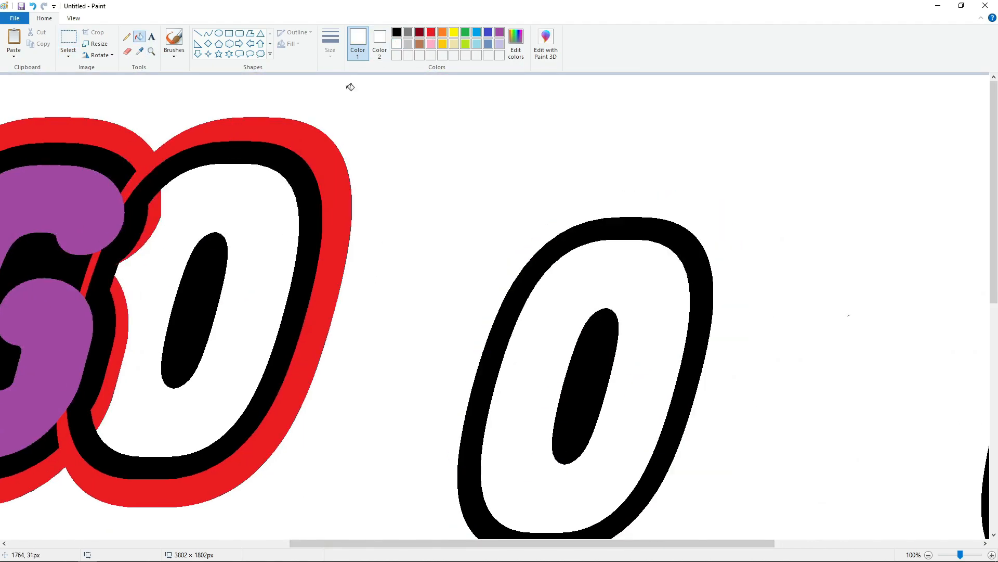
left_click(572, 260)
left_click(699, 313)
Copy the separate red-core O, align the copy with the upper O's core, and release the selection
left_click(68, 38)
mouse_move(429, 173)
left_mouse_down()
mouse_move(434, 195)
mouse_move(733, 561)
left_mouse_up()
key("ctrl+c")
left_click_drag(554, 543, 409, 531)
key("ctrl+v")
left_click_drag(288, 391, 615, 410)
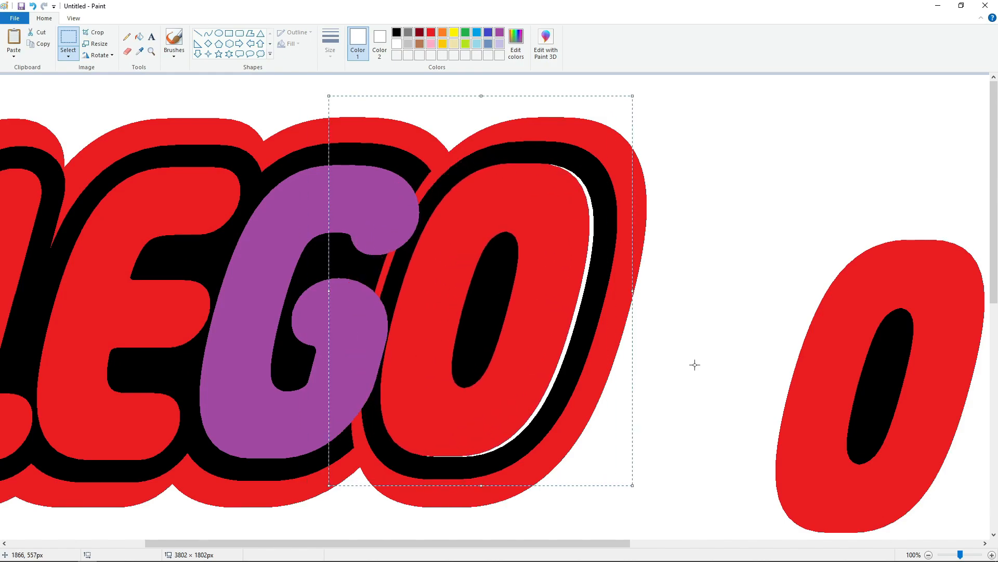
left_click(695, 364)
Fill the red strip between the upper G and O with black
left_click(140, 37)
left_click(397, 32)
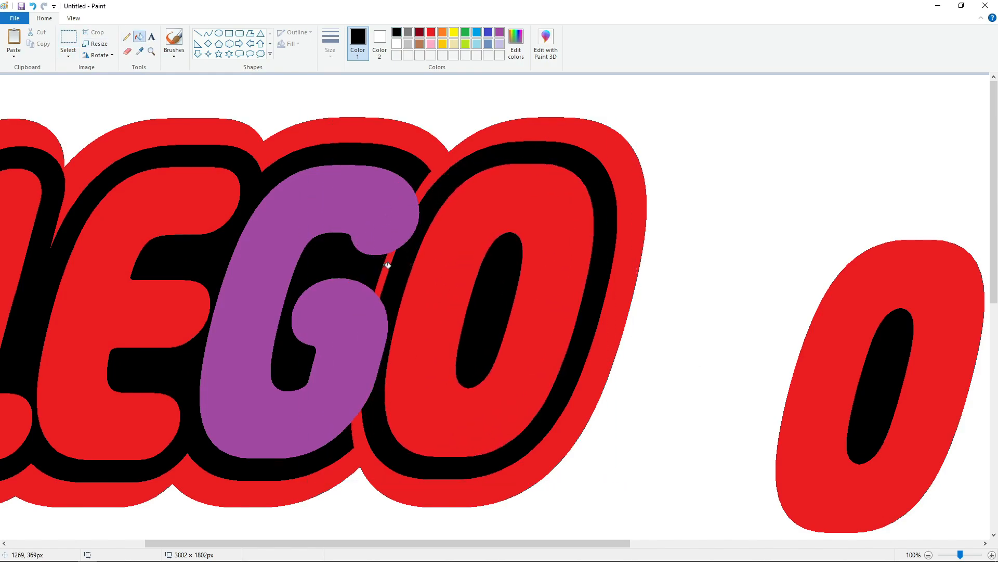
scroll(493, 319, "down", 5)
scroll(492, 319, "up", 5)
Erase the separate red O and its black centre beside the lettering with white
left_click_drag(314, 543, 589, 544)
left_click(397, 45)
left_click(364, 292)
left_click(331, 353)
Add a separate black-outlined G to the right of the lettering and recolour its outline orange
left_click(151, 37)
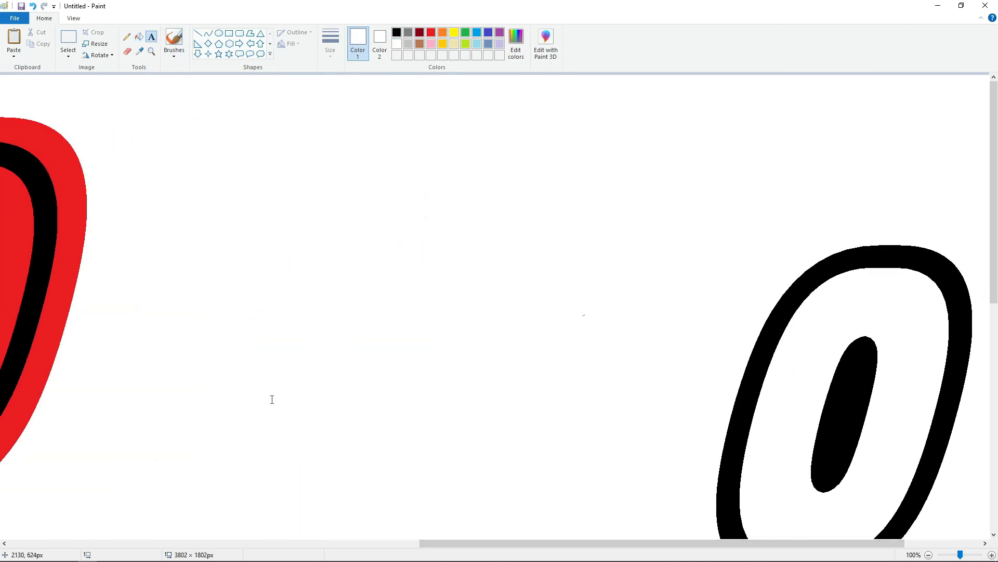
left_click(271, 364)
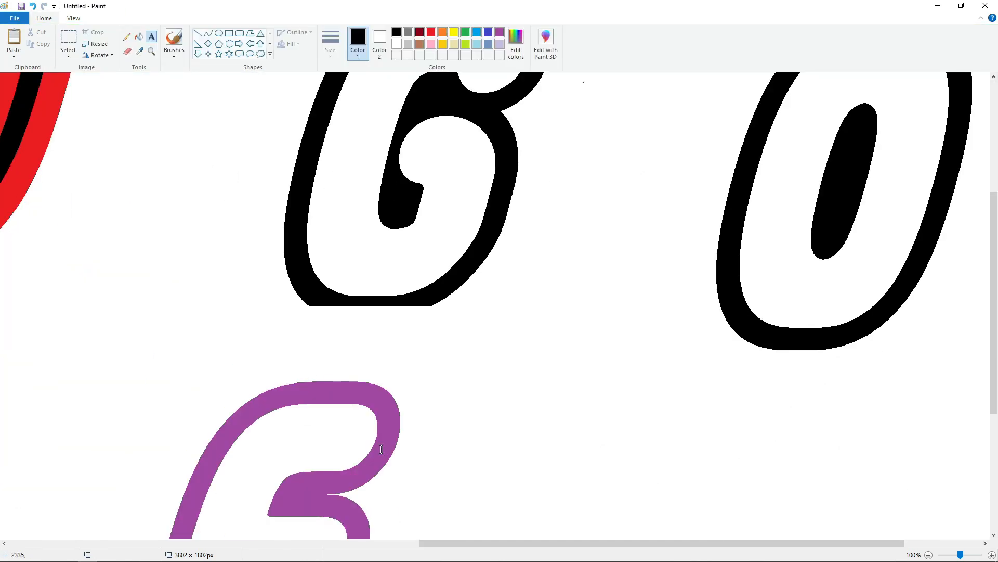
left_click_drag(476, 543, 358, 543)
left_click(140, 36)
left_click(530, 228)
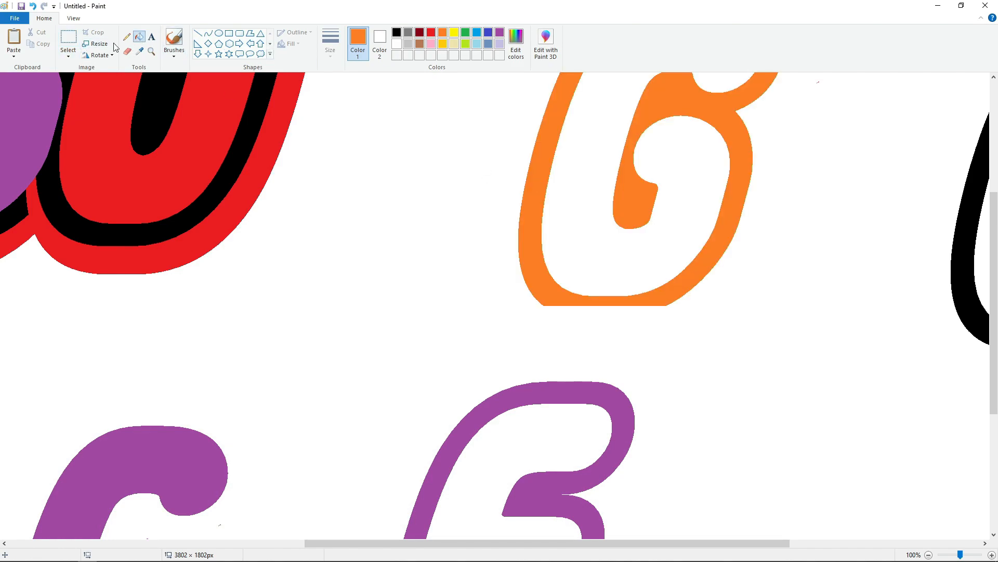
left_click_drag(699, 543, 544, 543)
scroll(544, 459, "up", 3)
key("ctrl+v")
left_click_drag(49, 128, 557, 372)
key("ctrl+z")
Copy the lower-right segment of the orange G outline and align it with the upper G's outline where it meets the O
left_click_drag(510, 543, 594, 543)
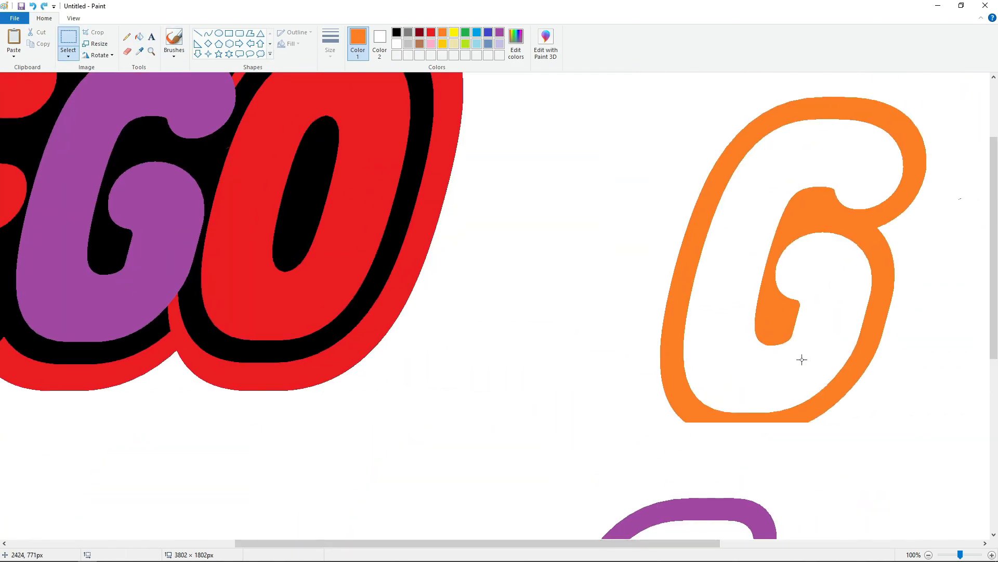
key("ctrl+c")
key("ctrl+v")
left_click_drag(39, 103, 175, 317)
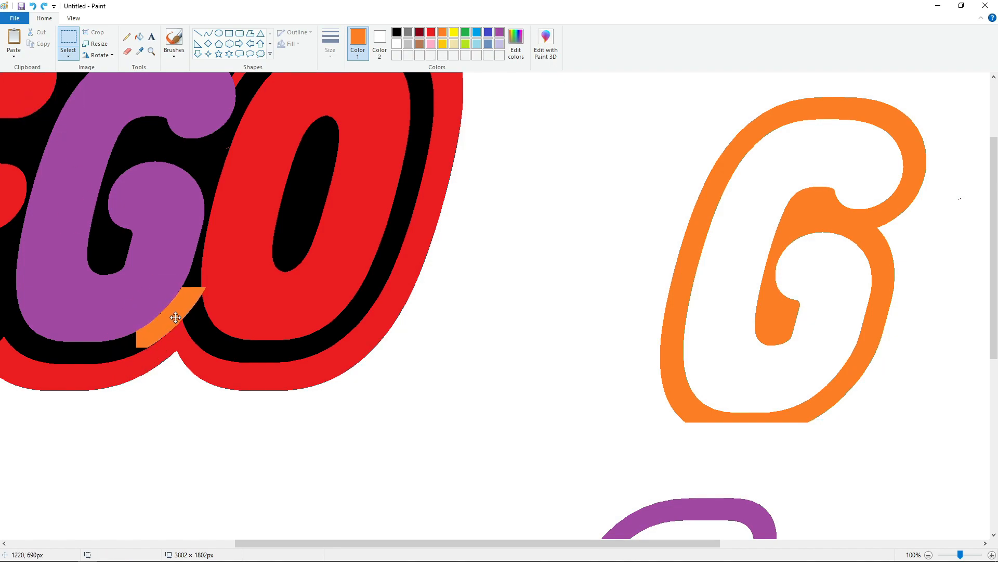
key("Left")
key("Left")
key("Down")
key("Down")
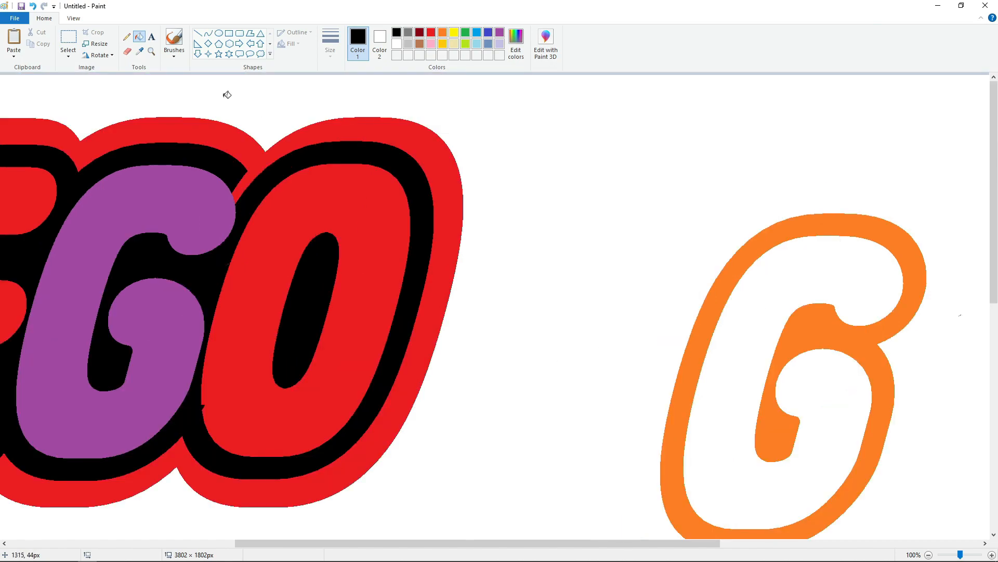
Copy the upper-right segment of the orange G outline and place it near the upper G's top-right curve
key("ctrl+c")
key("ctrl+v")
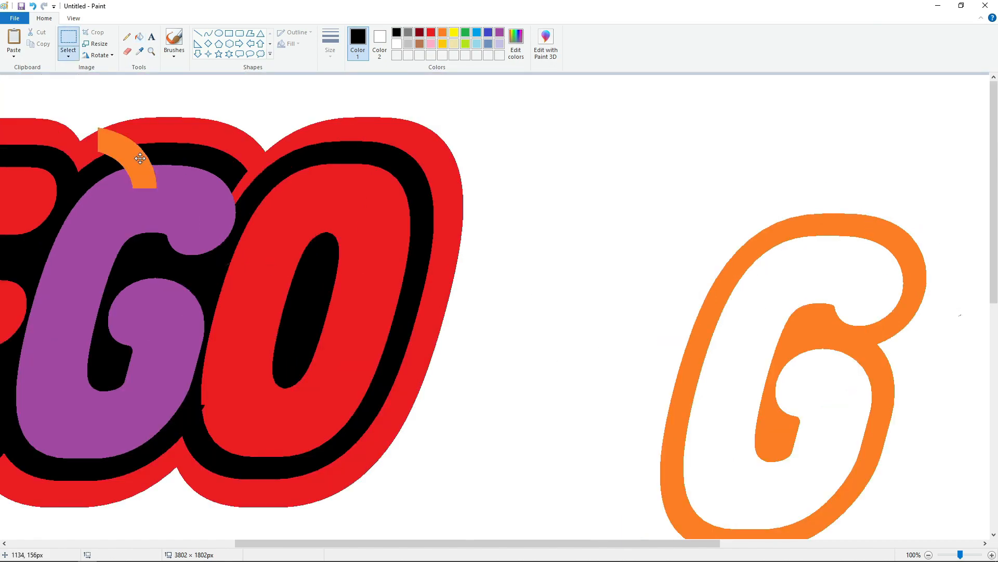
left_click_drag(36, 115, 231, 170)
Align the orange segment with the upper G's top-right outline and recolour it black
key("Right")
key("Right")
key("Right")
key("Right")
key("Right")
key("Right")
key("Right")
key("Right")
key("Right")
key("Down")
key("Down")
key("Down")
key("Down")
key("Down")
key("Down")
key("Down")
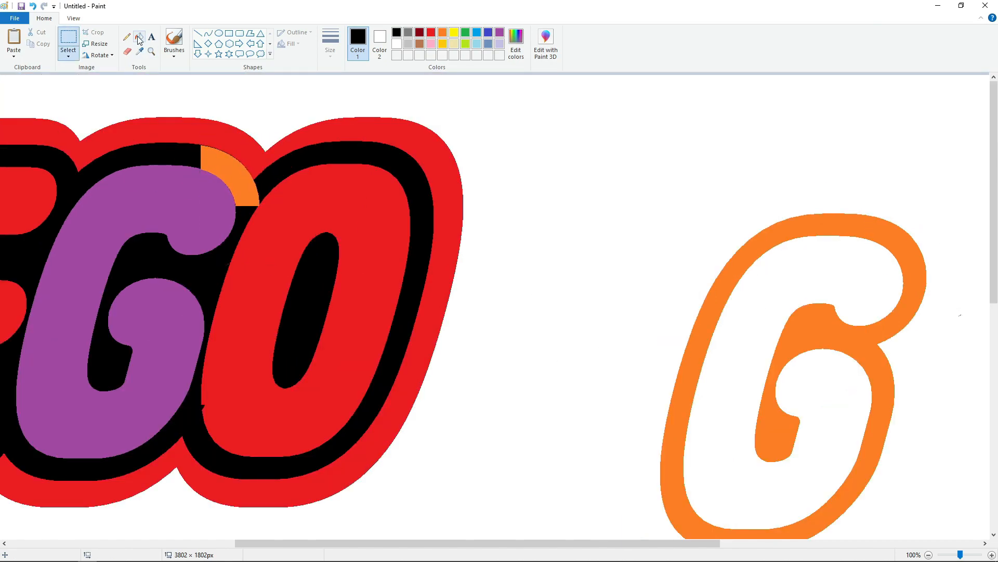
left_click(139, 38)
left_click(249, 184)
Erase the black outer outline of the separate O right of the orange G with white, and fill its core purple
left_click_drag(483, 543, 724, 542)
scroll(715, 477, "down", 4)
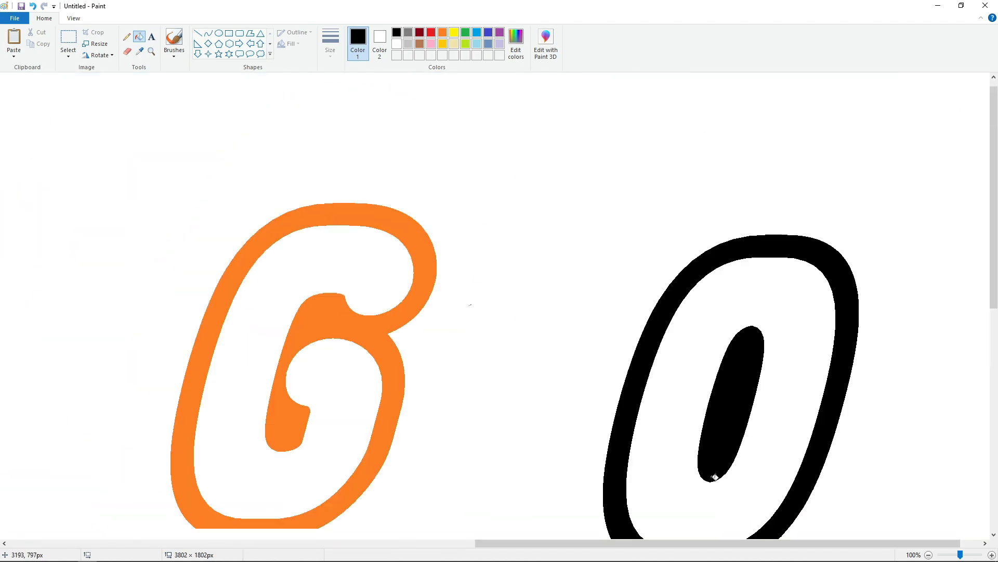
left_click(431, 32)
left_click(669, 274)
left_click(396, 43)
left_click(639, 239)
left_click(500, 32)
left_click(68, 38)
left_click(140, 37)
left_click(676, 240)
Copy the separate purple O and place the copy over the upper O
left_click(68, 38)
left_click_drag(538, 91, 916, 490)
left_click_drag(495, 543, 224, 512)
scroll(221, 442, "up", 3)
key("ctrl+v")
left_click_drag(212, 325, 378, 355)
Shift the purple O copy right to match the upper O's core, and release the selection
key("Right")
key("Right")
key("Right")
key("Right")
key("Right")
key("Right")
key("Right")
key("Right")
key("Right")
key("Right")
key("Right")
key("Right")
key("Right")
key("Right")
key("Right")
key("Right")
key("Right")
key("Right")
left_click(654, 349)
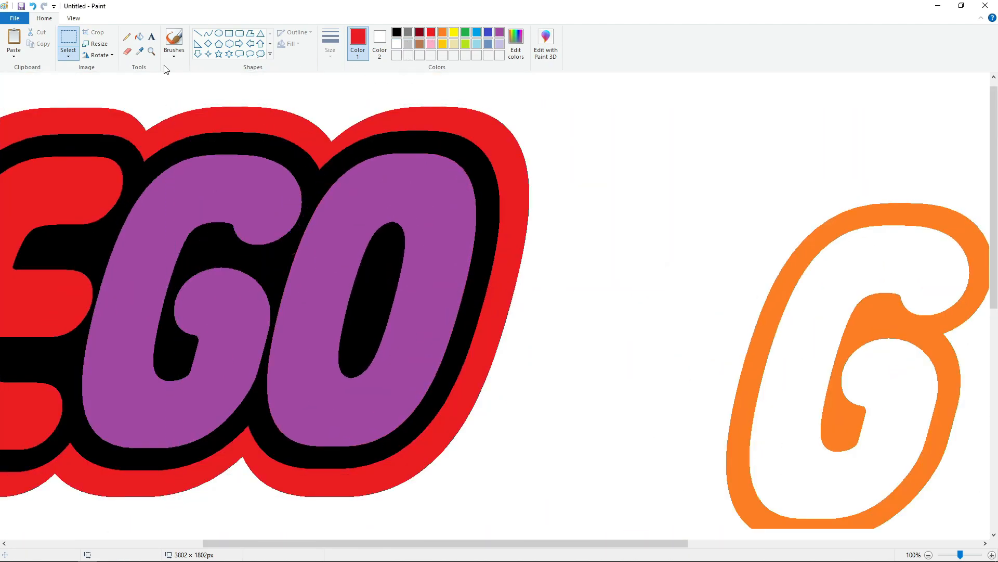
Recolour the cores of the upper L, E, G and O white
left_click(140, 37)
left_click(397, 44)
left_click(272, 179)
left_click(455, 258)
left_click_drag(542, 545, 385, 541)
left_click(182, 416)
left_click(316, 428)
Recolour the red border around the upper lettering purple, and refill the outline at the G and O junction black
left_click_drag(460, 543, 576, 543)
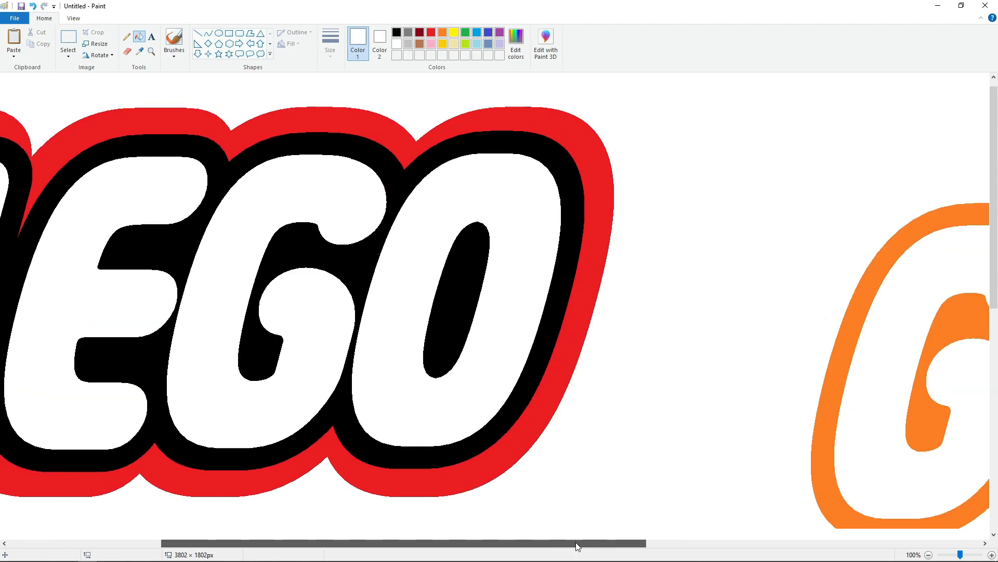
left_click(500, 33)
left_click(492, 121)
left_click(404, 177)
left_click(397, 33)
left_click(406, 182)
Inspect the purple border and black outline of the upper lettering up close and as a whole
left_click_drag(481, 544, 372, 544)
left_click(993, 556)
left_click(992, 556)
left_click(929, 555)
left_click_drag(281, 545, 314, 548)
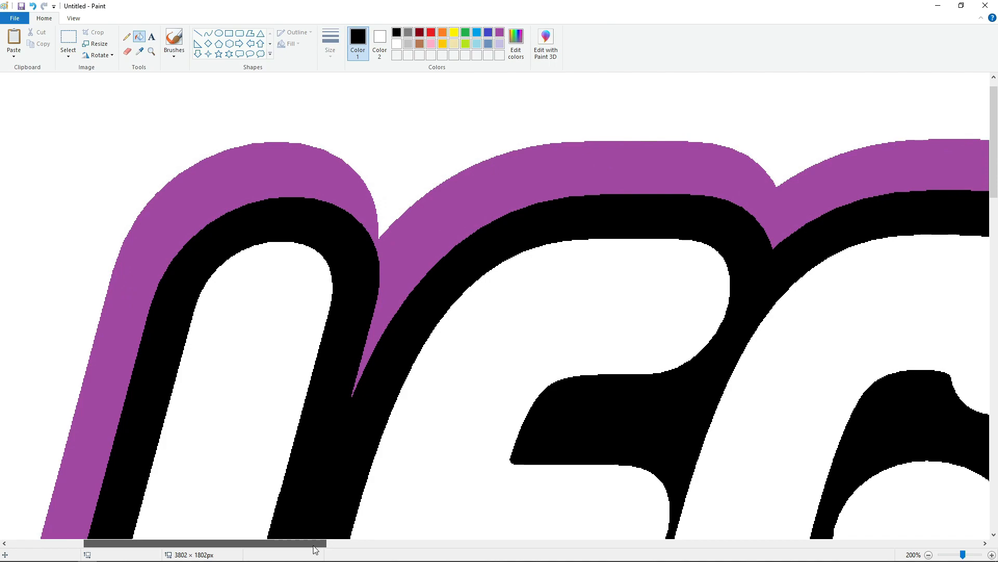
scroll(334, 515, "down", 10)
left_click(929, 555)
left_click(928, 555)
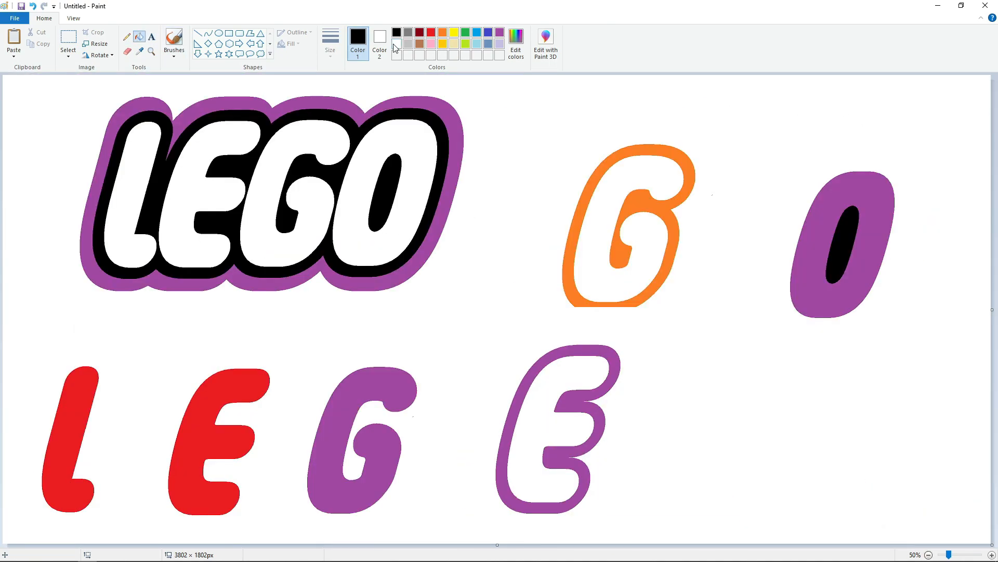
Erase the separate orange G and purple O beside the upper lettering with white
left_click(397, 44)
left_click(624, 228)
left_click(814, 249)
left_click(846, 255)
Add a separate black-outlined letter L with a white core to the right of the upper lettering
left_click(574, 114)
left_click(236, 33)
type("L")
key("Escape")
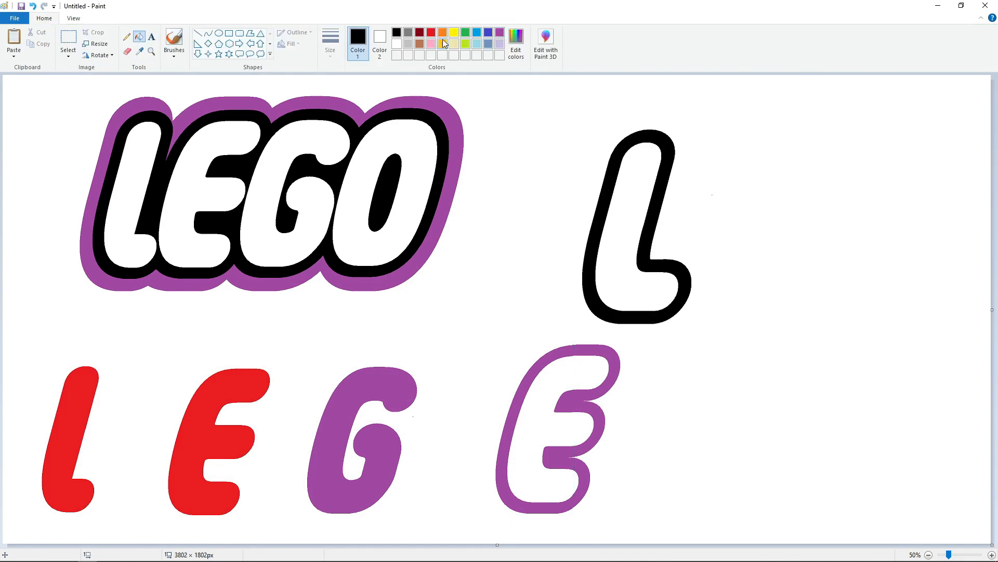
Fill the core and outline of the separate L beside the lettering solid red
left_click(635, 196)
left_click(606, 193)
left_click(68, 38)
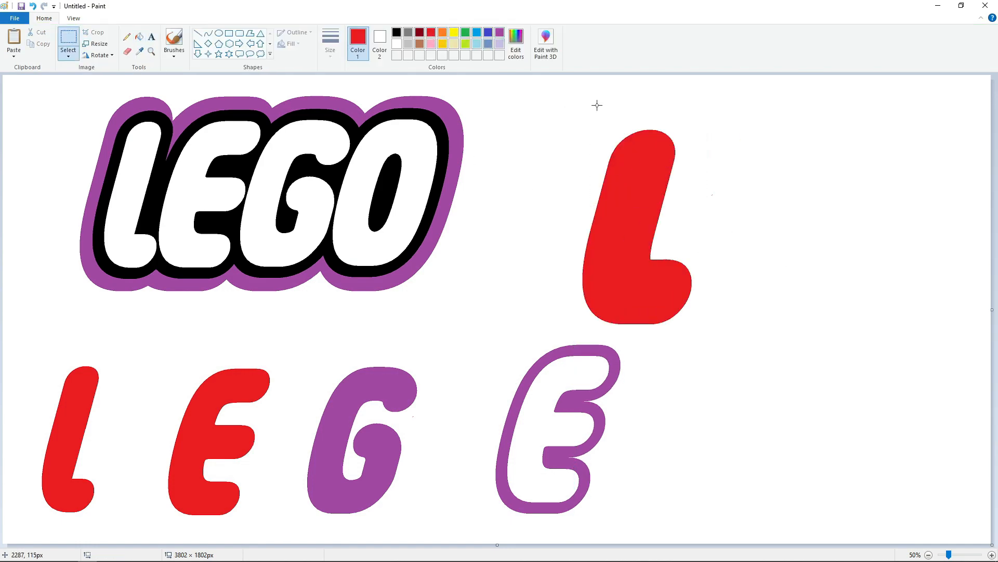
Copy the rounded top of the red L into the blank area beside it
left_click_drag(686, 150, 838, 266)
left_click_drag(888, 184, 717, 386)
key("ctrl+c")
left_click(929, 555)
left_click(992, 555)
left_click(992, 555)
Try to place the copied red letter top over the L of the lettering
key("ctrl+v")
left_click_drag(172, 237, 290, 161)
key("ctrl+z")
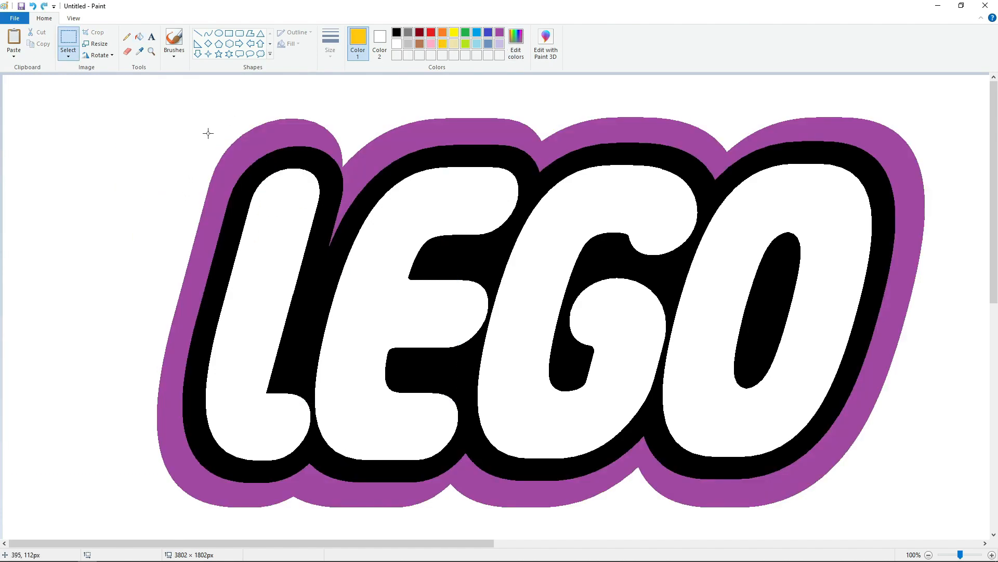
key("ctrl+y")
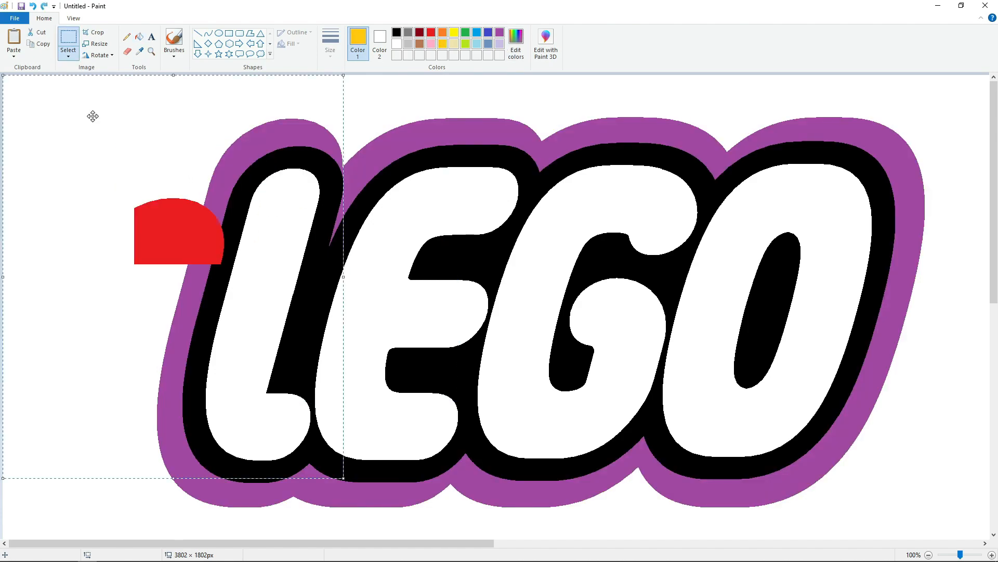
left_click_drag(180, 132, 78, 108)
key("Escape")
key("ctrl+z")
key("ctrl+z")
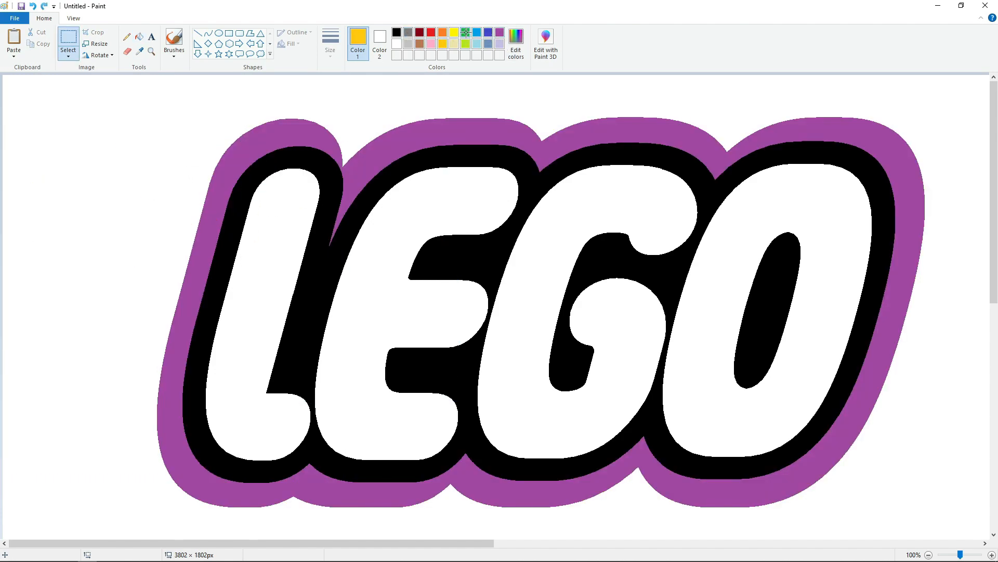
Align the copied red letter top with the purple border above the L of the lettering
left_click_drag(91, 214, 205, 136)
key("ctrl+z")
key("ctrl+y")
key("ctrl+z")
key("Left")
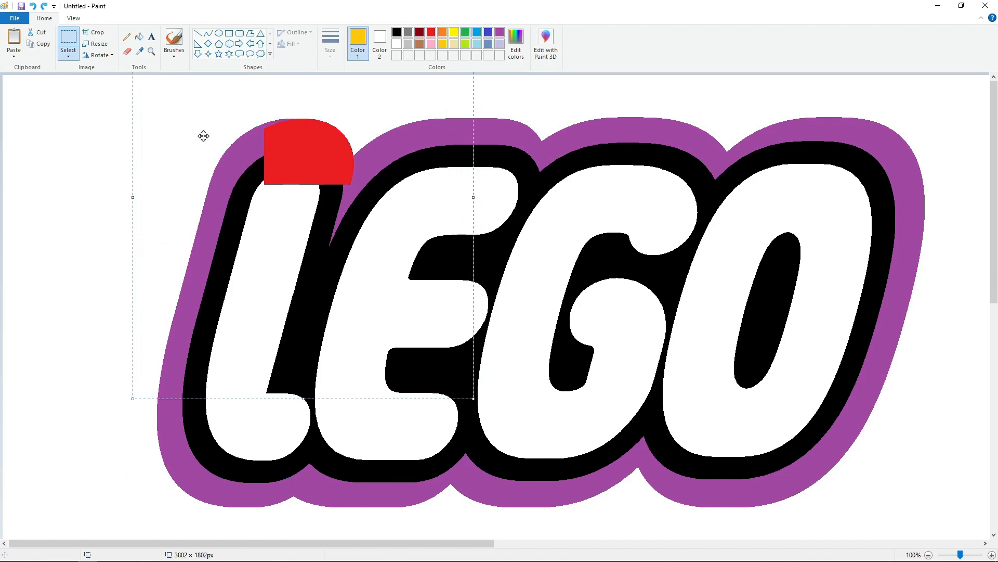
key("Right")
key("Right")
key("Right")
key("Right")
left_click(735, 456)
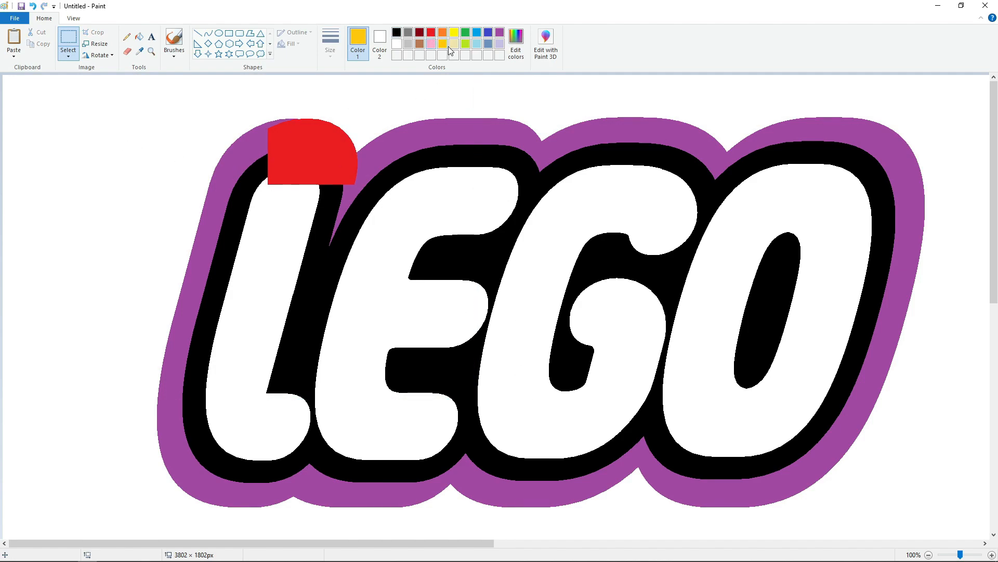
Recolour the placed red piece purple and close the small white gaps in the border above the L with purple lines
left_click(499, 32)
left_click(139, 36)
left_click(323, 160)
scroll(891, 504, "up", 1)
left_click(198, 33)
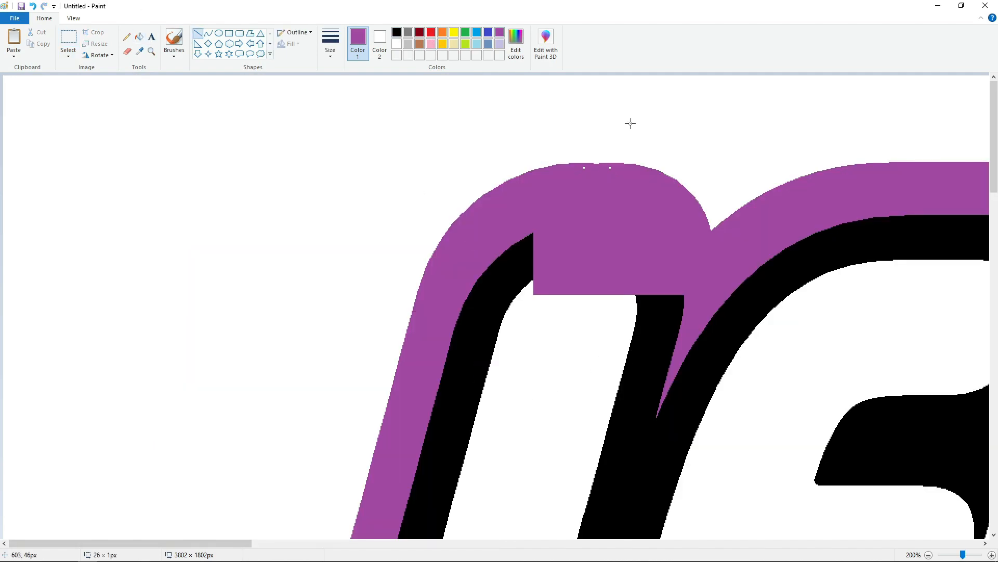
left_click(928, 555)
left_click(928, 555)
Add a black italic letter L in Legothick at size 650 beside the purple-outlined E
left_click(151, 36)
left_click(676, 223)
left_click(76, 51)
left_click(76, 51)
type("L")
key("ctrl+a")
left_click(236, 32)
left_click_drag(835, 223, 836, 350)
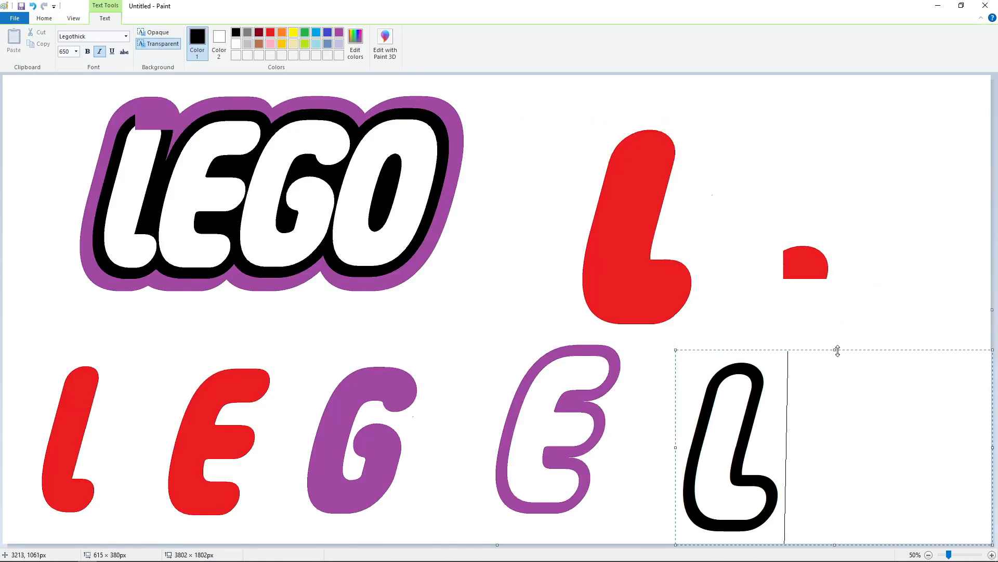
left_click(684, 348)
Copy the top of the new black-outlined L over the covered top of the L in the lettering, aligned with its outline
left_click_drag(779, 404, 770, 398)
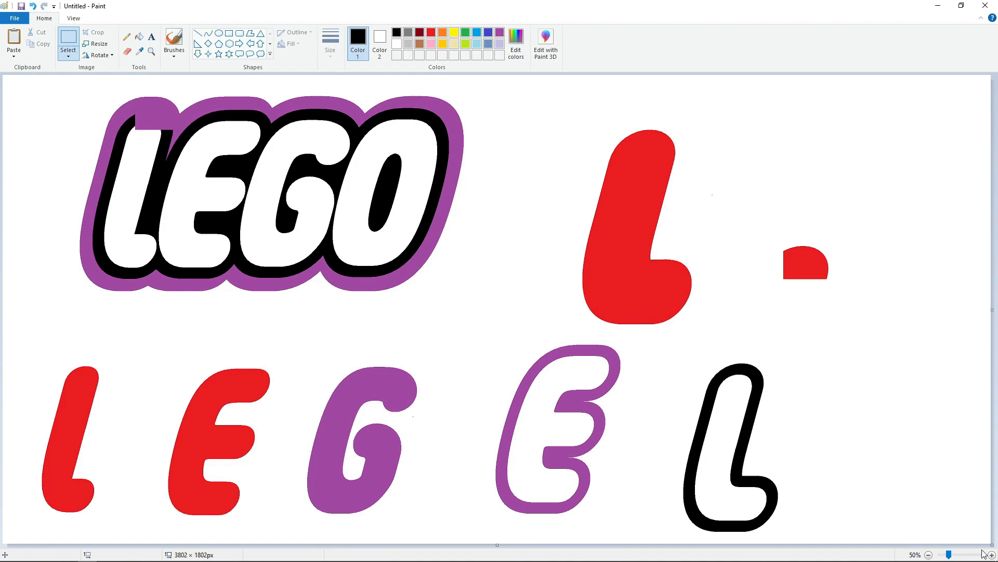
left_click(972, 556)
key("ctrl+v")
left_click_drag(54, 125, 303, 169)
key("Right")
key("Right")
key("Right")
key("Right")
key("Right")
key("Right")
key("Right")
key("Right")
key("Up")
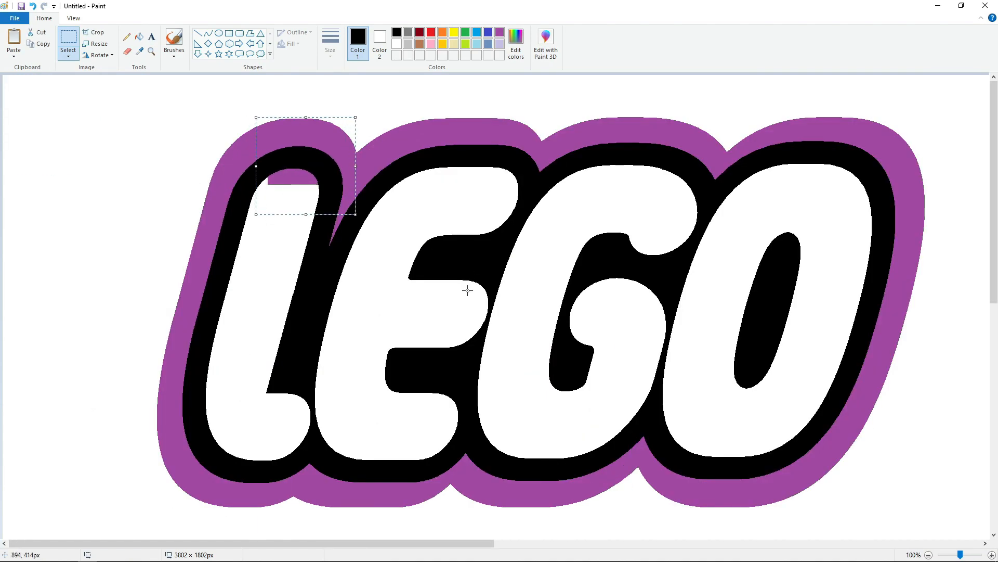
Fill the leftover purple inside the top of the L white
left_click(137, 38)
left_click(397, 44)
left_click(295, 177)
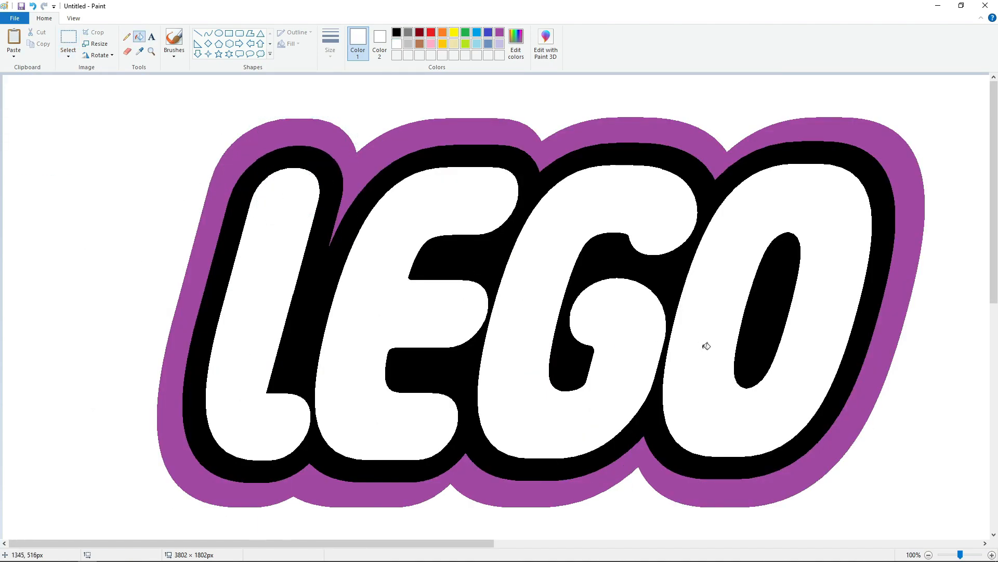
Erase the spare letters below and beside the lettering by filling them white
left_click(929, 555)
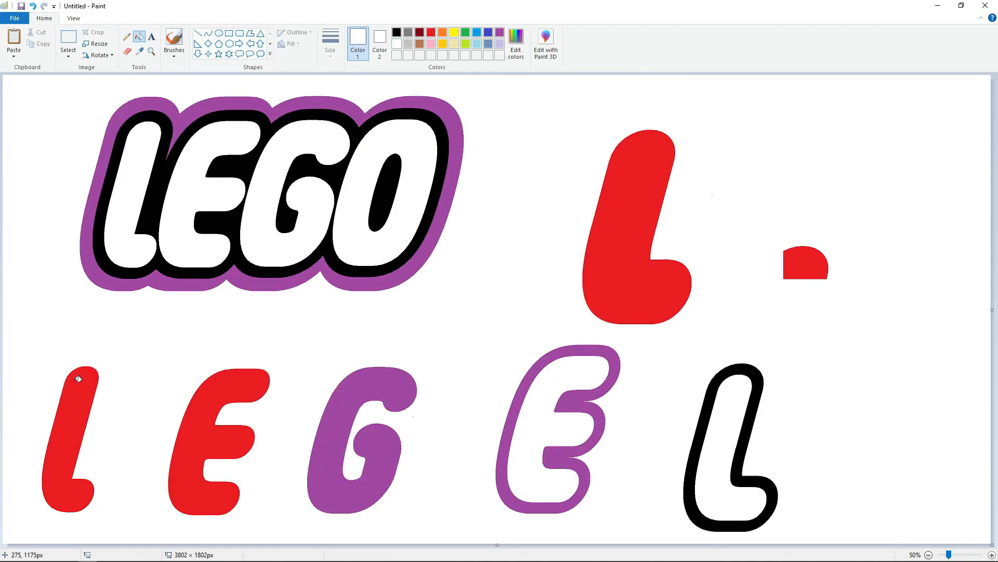
left_click(77, 398)
left_click(197, 414)
left_click(333, 416)
left_click(558, 409)
left_click(701, 431)
left_click(624, 234)
Move the complete LEGO lettering to the middle of the canvas
left_click(68, 39)
left_click_drag(54, 77, 496, 337)
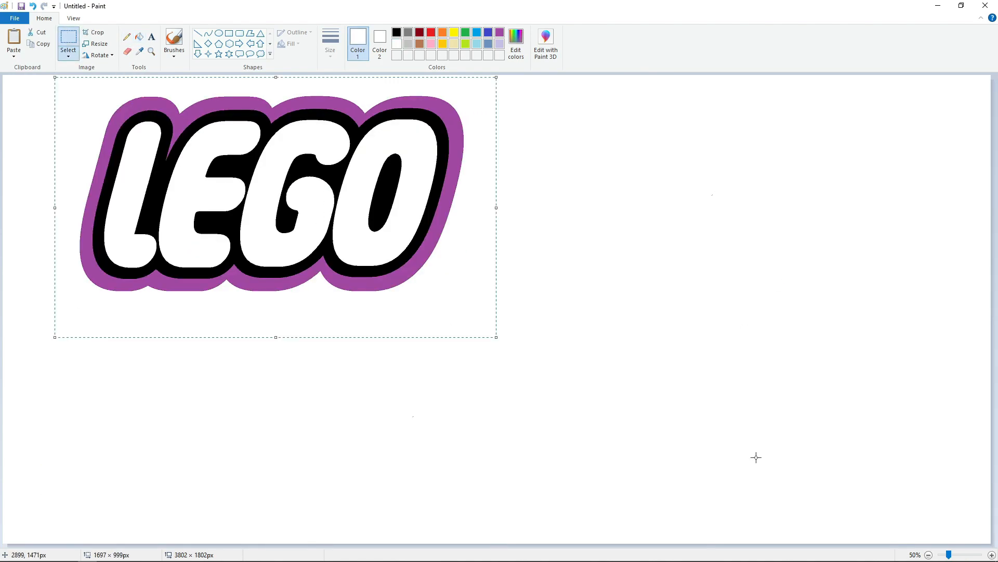
left_click(230, 35)
left_click_drag(58, 84, 481, 312)
key("ctrl+v")
mouse_move(158, 212)
left_mouse_down()
mouse_move(437, 334)
mouse_move(429, 330)
left_mouse_up()
left_click(427, 141)
left_click(991, 554)
left_click(929, 555)
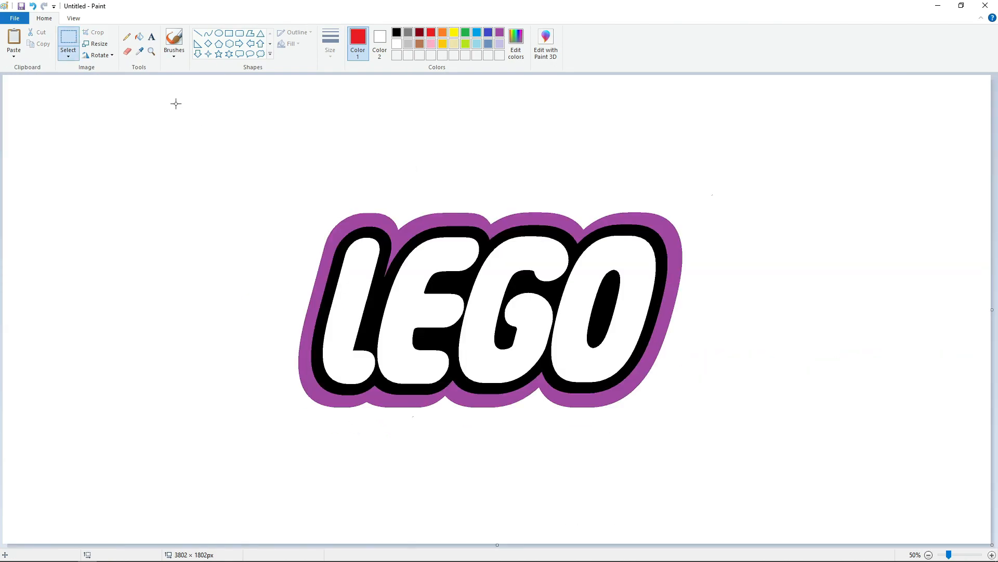
Draw a black rectangular frame around the lettering and narrow both its sides close to the purple border
left_click(230, 36)
left_click_drag(252, 107, 755, 526)
left_click_drag(252, 316, 288, 317)
left_click_drag(753, 319, 688, 323)
left_click(763, 428)
Fill the frame's background around the lettering red
left_click(431, 33)
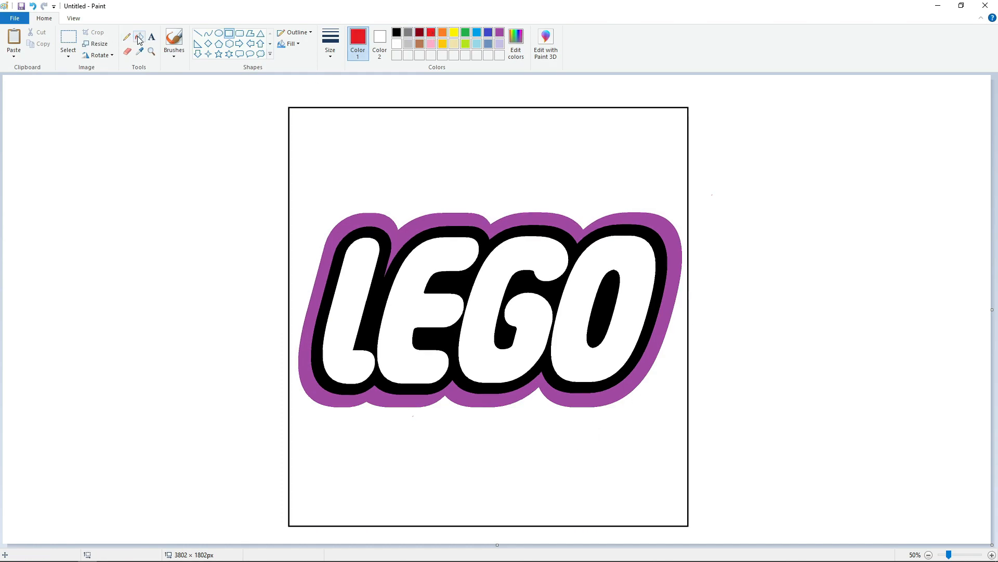
left_click(139, 38)
left_click(327, 151)
Copy a small side sample and a tall lower sample of the gap between border and frame into the blank area outside the frame
left_click(68, 38)
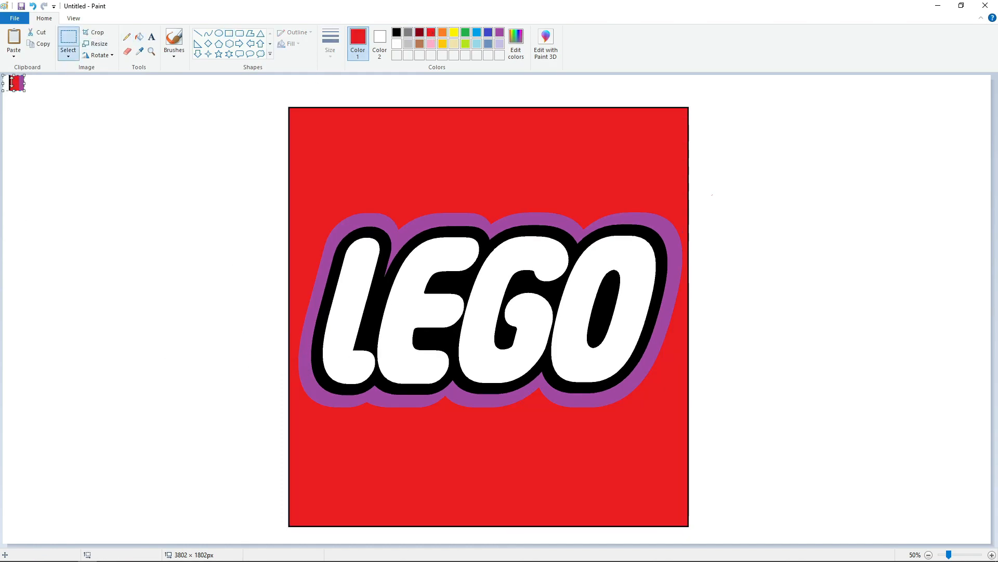
left_click_drag(16, 87, 87, 366)
left_click(71, 46)
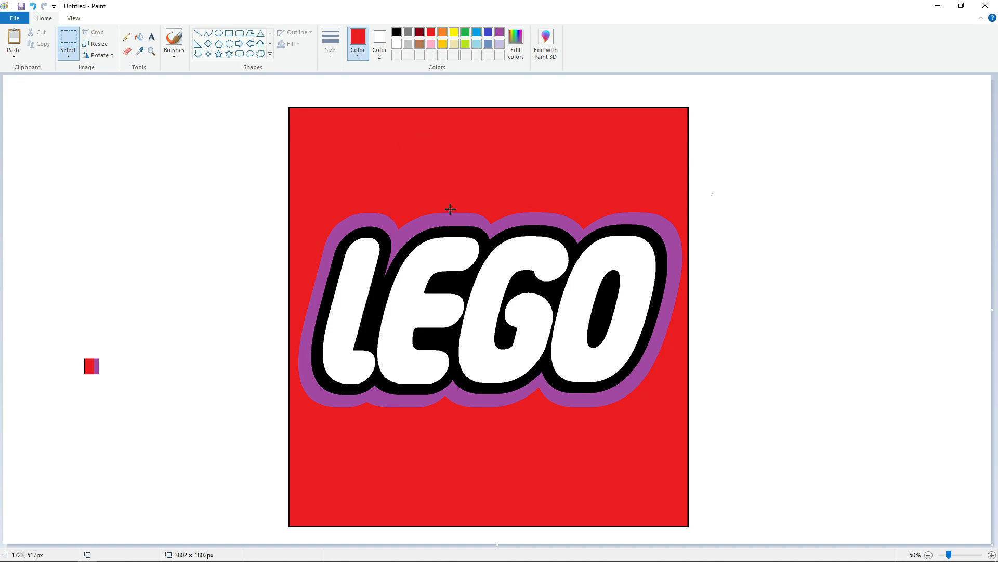
key("ctrl+c")
key("ctrl+v")
left_click_drag(15, 142, 139, 235)
Fill the red background around the lettering white and clear the frame
left_click(139, 38)
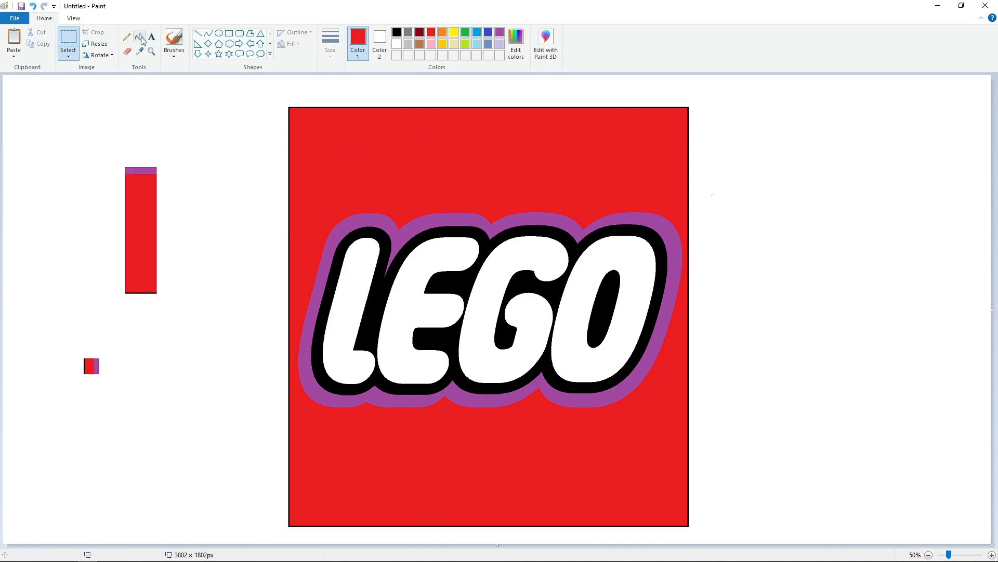
left_click(397, 43)
left_click(291, 149)
Fill the black and purple ends of the small gap sample and the black end of the tall sample white
left_click(992, 555)
left_click(992, 554)
scroll(591, 470, "down", 7)
left_click(329, 412)
left_click(379, 424)
left_click(546, 131)
Thin the small red sample by covering its upper and lower parts with solid-filled white rectangles
left_click(229, 34)
left_click(290, 43)
left_click(302, 69)
left_click_drag(307, 385, 401, 404)
mouse_move(309, 442)
left_mouse_down()
mouse_move(402, 459)
mouse_move(312, 434)
left_mouse_up()
Fill the tall sample's purple end white and narrow the sample with white rectangles along both sides
scroll(568, 383, "up", 5)
left_click(139, 37)
left_click(559, 225)
scroll(700, 317, "down", 2)
left_click_drag(994, 250, 993, 237)
left_click(929, 555)
left_click(229, 33)
left_click_drag(327, 167, 301, 442)
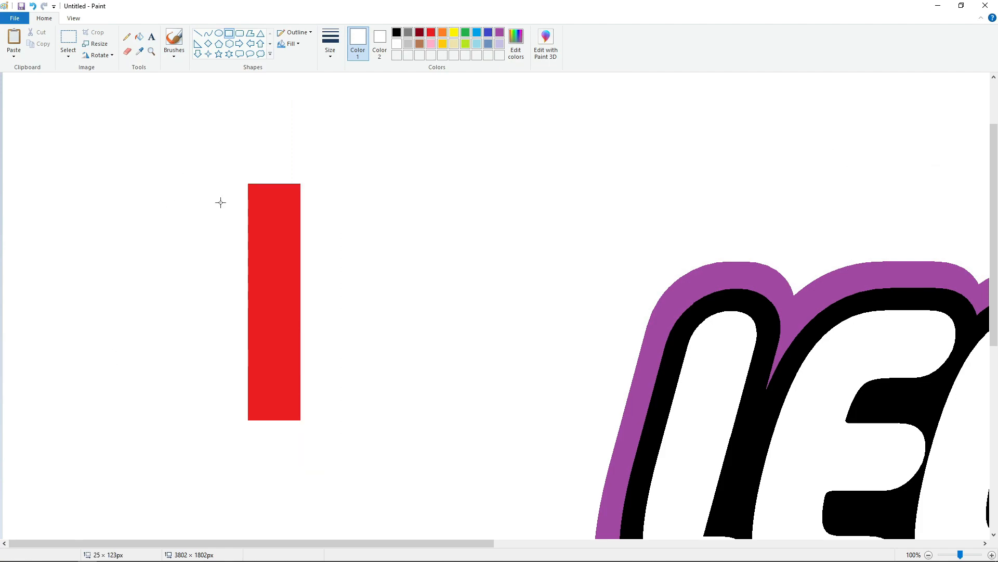
left_click_drag(207, 139, 272, 442)
Copy the small red spacer and place it against the outer edge of the purple border beside the L
scroll(265, 416, "down", 5)
left_click(68, 37)
left_click_drag(144, 300, 265, 399)
key("ctrl+c")
left_click(993, 555)
left_click_drag(244, 543, 431, 543)
scroll(435, 497, "down", 4)
key("ctrl+v")
left_click_drag(73, 167, 414, 369)
key("Right")
key("Right")
Place another copy of the small red spacer against the outer edge of the purple border beside the O
left_click_drag(233, 544, 604, 546)
scroll(567, 452, "up", 5)
key("ctrl+v")
left_click_drag(125, 198, 547, 336)
key("Left")
key("Left")
key("Left")
key("Left")
key("Left")
key("Left")
key("Left")
key("Left")
key("Left")
key("Left")
key("Left")
key("Left")
key("Left")
key("Left")
key("Left")
key("Left")
key("Left")
key("Left")
left_click(719, 318)
left_click(929, 555)
left_click(929, 555)
left_click_drag(89, 112, 94, 126)
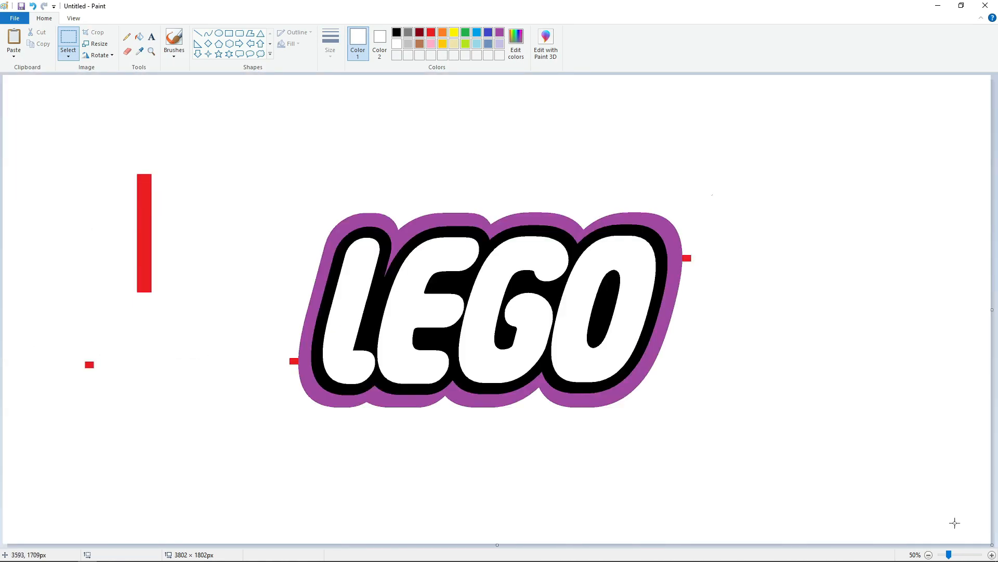
Paste a copy of the tall red spacer and place it against the purple border's lower edge below the E
left_click(992, 555)
left_click(992, 555)
scroll(729, 472, "down", 9)
left_click_drag(234, 543, 544, 543)
key("ctrl+v")
left_click_drag(333, 416, 449, 491)
key("Right")
key("Right")
key("Right")
key("Up")
key("Up")
key("Up")
key("Up")
key("Up")
key("Up")
key("Up")
key("Up")
key("Up")
key("Up")
key("Up")
key("Up")
key("Up")
key("Up")
key("Up")
key("Up")
key("Up")
key("Up")
key("Up")
key("Up")
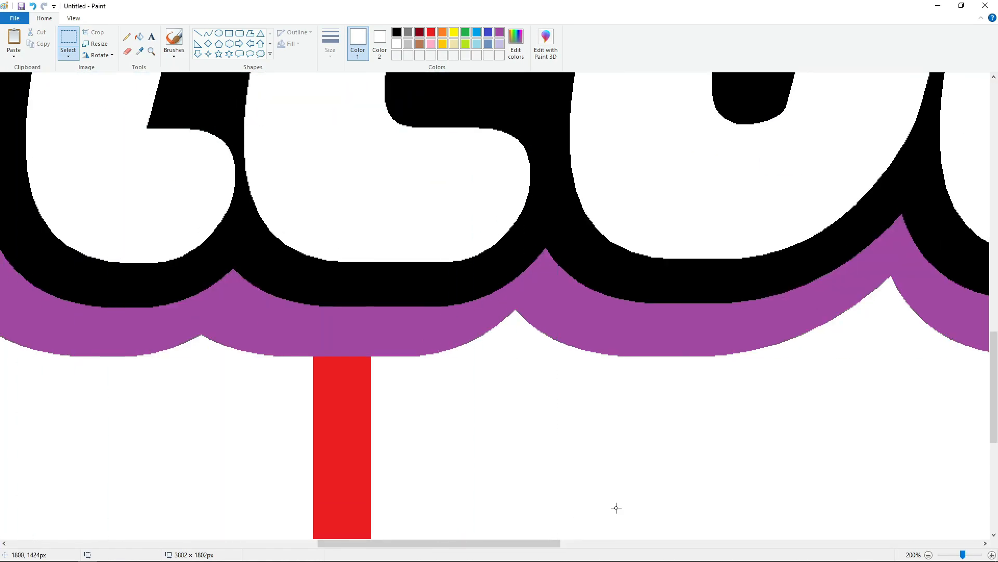
left_click(616, 509)
Place another copy of the tall red spacer against the purple border's upper edge above the E
scroll(617, 506, "up", 7)
key("ctrl+v")
left_click_drag(236, 512, 597, 327)
key("Left")
key("Left")
key("Left")
key("Left")
key("Left")
key("Left")
key("Left")
key("Left")
key("Left")
key("Left")
key("Left")
key("Left")
key("Left")
key("Left")
key("Left")
key("Down")
key("Down")
key("Down")
key("Down")
key("Down")
key("Down")
key("Down")
key("Down")
key("Down")
left_click(829, 368)
left_click(928, 554)
left_click(929, 555)
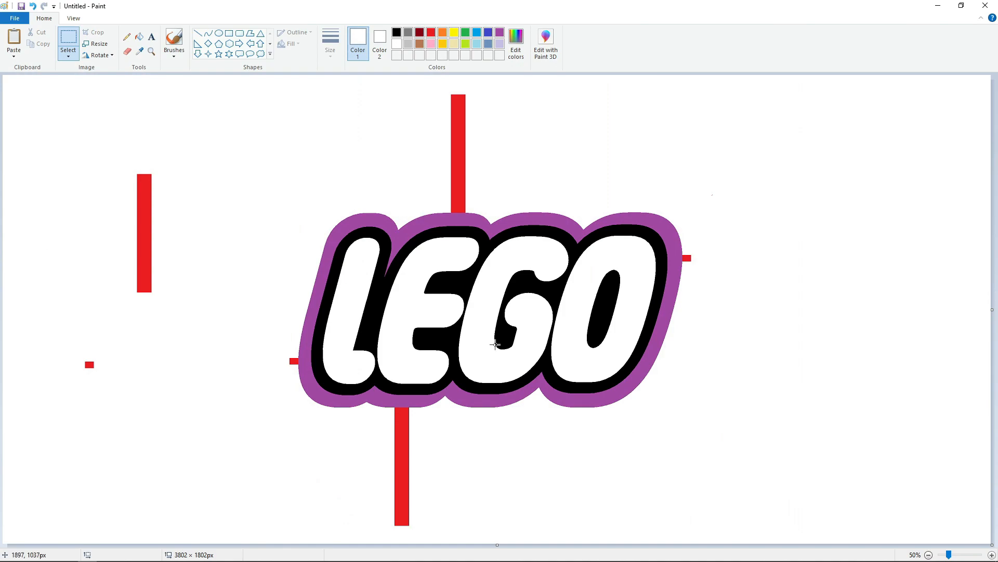
Fill the leftover tall and small red samples beside the logo with white
left_click(139, 36)
left_click(144, 233)
left_click(89, 364)
left_click(197, 33)
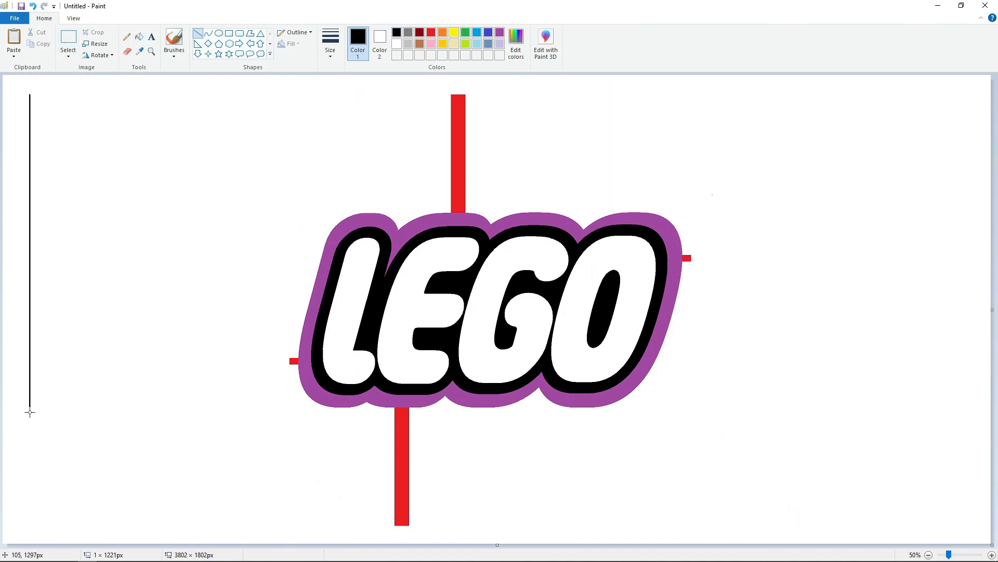
key("ctrl+z")
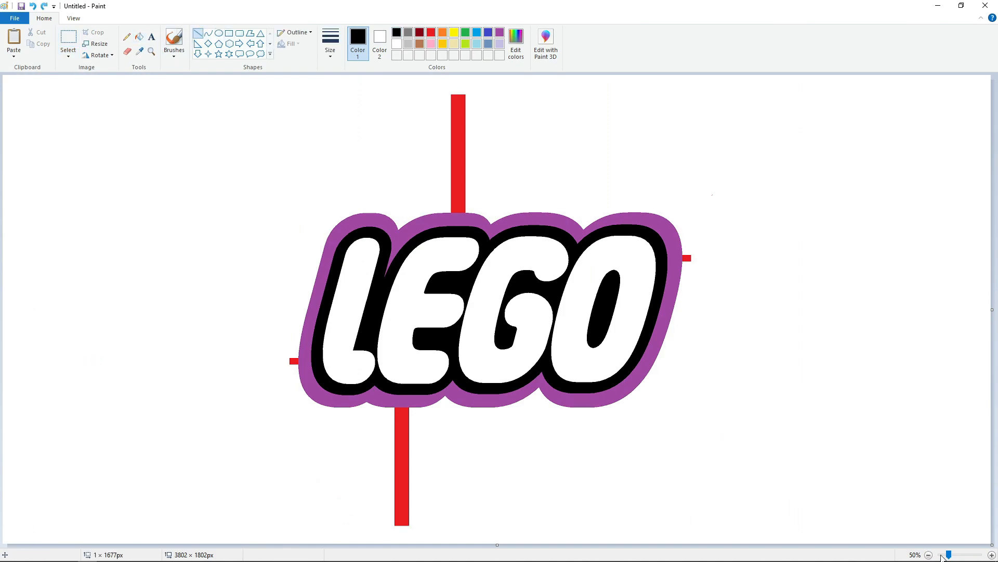
left_click(991, 555)
scroll(649, 441, "down", 7)
left_click(229, 34)
left_click_drag(551, 174, 722, 453)
left_click_drag(551, 315, 575, 316)
key("ctrl+z")
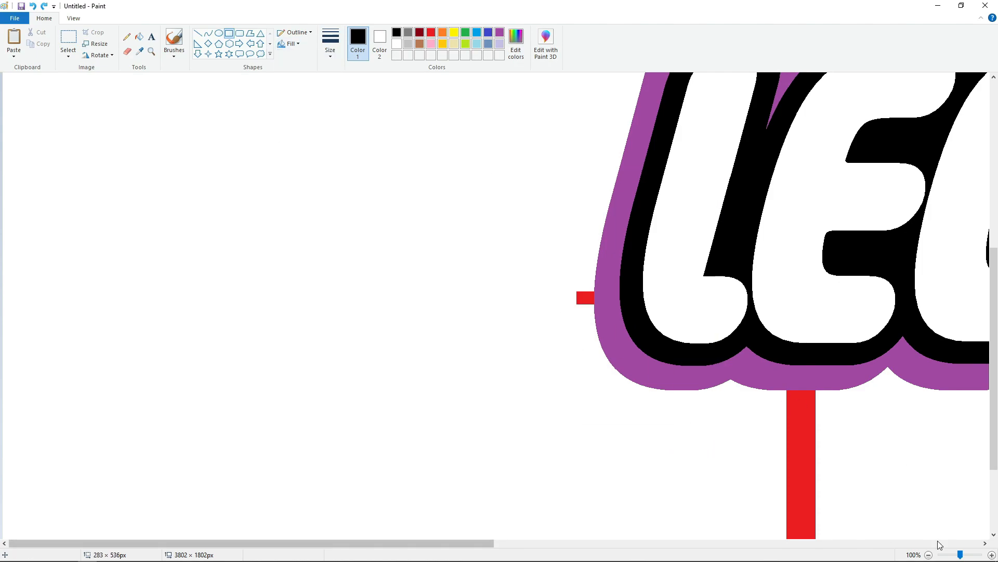
left_click(929, 555)
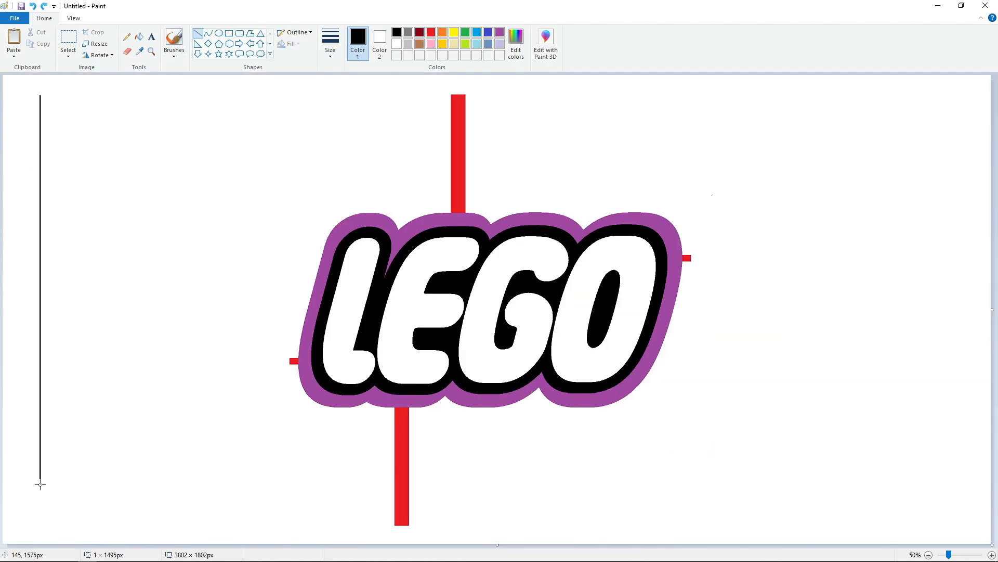
Draw a thick black vertical line beside the L and a thick horizontal line about 2051 px long below the logo
key("ctrl+KP_Add")
key("ctrl+KP_Add")
key("ctrl+KP_Add")
key("ctrl+KP_Add")
key("ctrl+KP_Add")
key("ctrl+KP_Add")
key("ctrl+KP_Add")
left_click(109, 480)
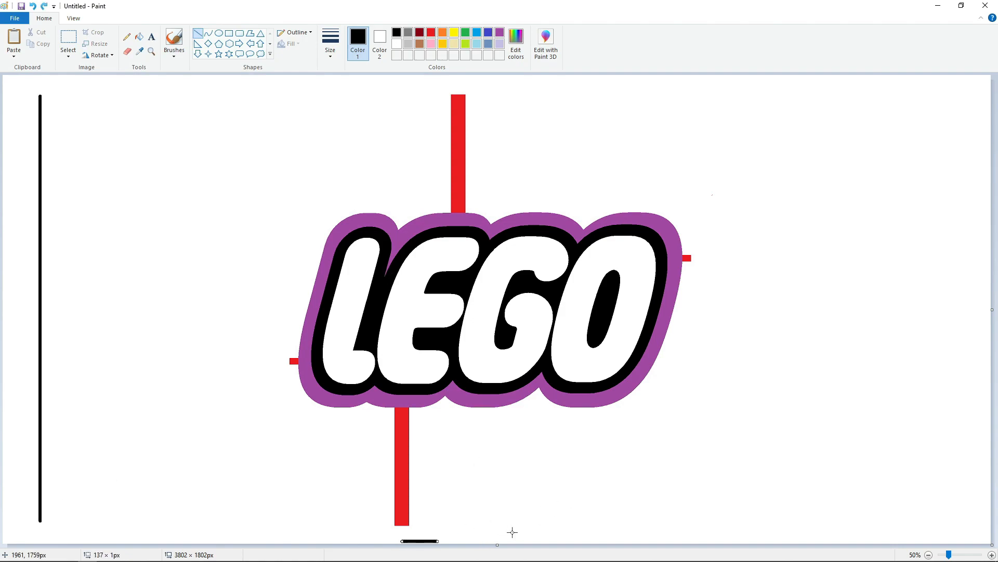
left_click_drag(429, 474, 935, 474)
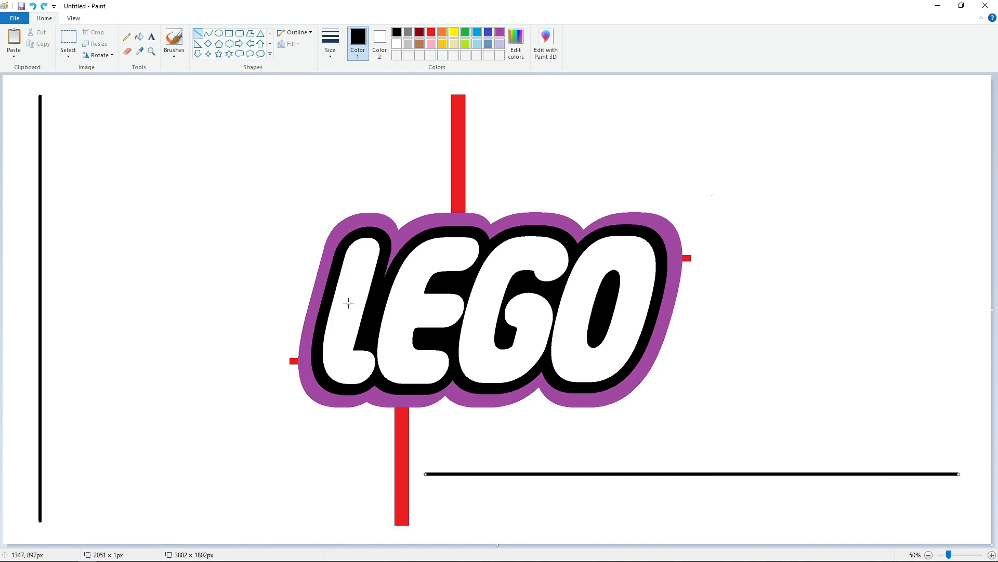
Erase the vertical line with a white fill and draw a black one spanning the full canvas height
left_click(140, 37)
left_click(397, 44)
left_click(40, 166)
left_click(198, 33)
left_click_drag(32, 79, 32, 101)
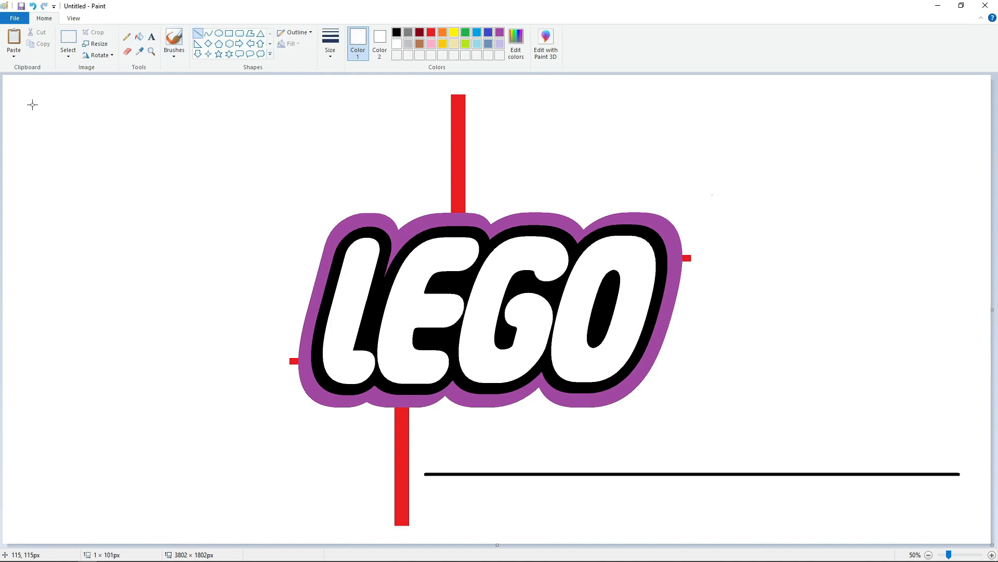
left_click_drag(43, 197, 42, 534)
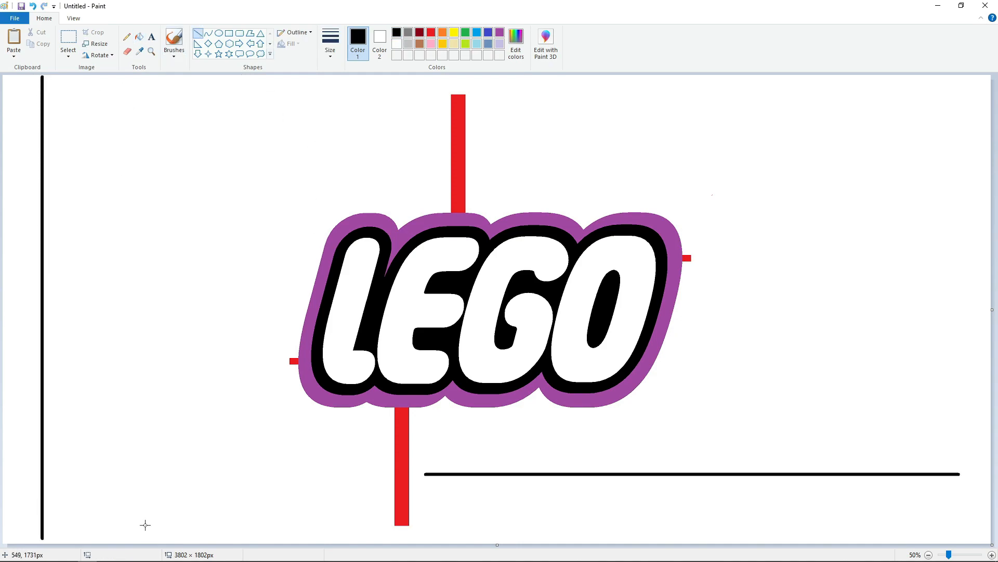
Copy the black vertical line and place it against the outer end of the red spacer beside the L
left_click(67, 39)
left_click_drag(13, 76, 148, 538)
left_click(309, 403)
left_click(992, 554)
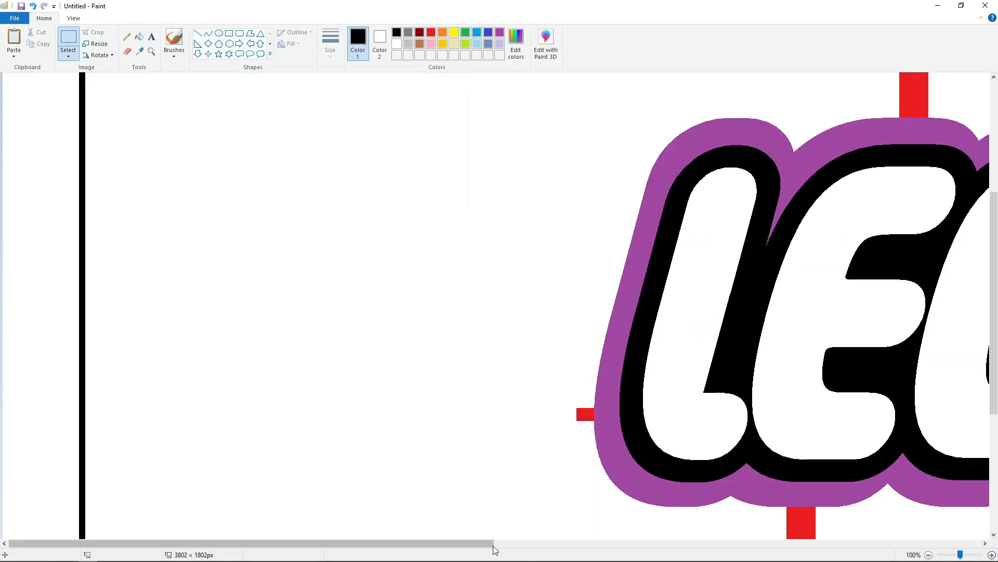
left_click_drag(488, 544, 550, 544)
key("ctrl+v")
key("Right")
key("Right")
key("Right")
key("Right")
key("Right")
key("Right")
key("Right")
key("Right")
key("Right")
key("Right")
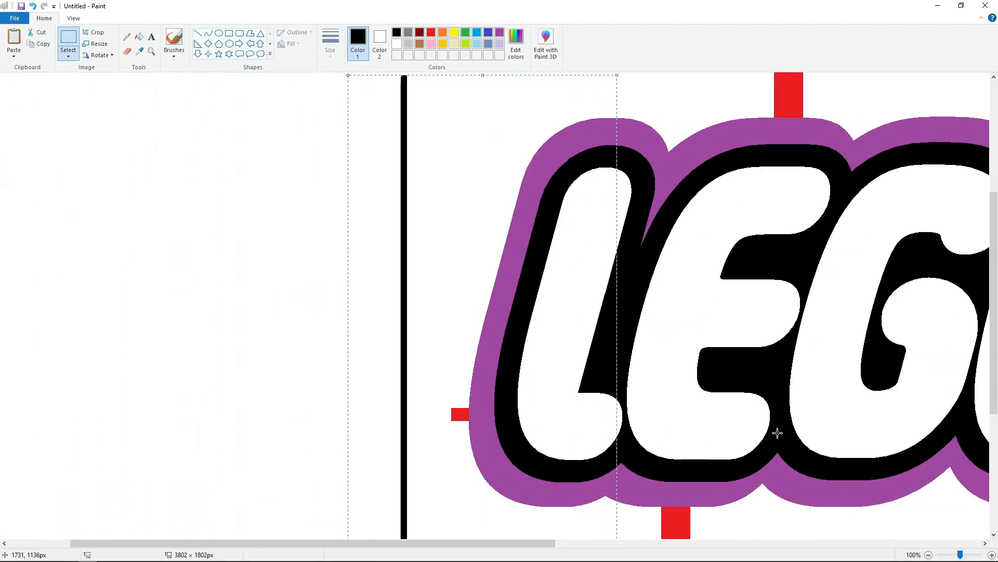
key("Right")
key("Right")
key("Right")
key("Right")
key("Right")
key("Right")
key("Right")
key("Right")
key("Right")
key("Right")
scroll(780, 432, "up", 5)
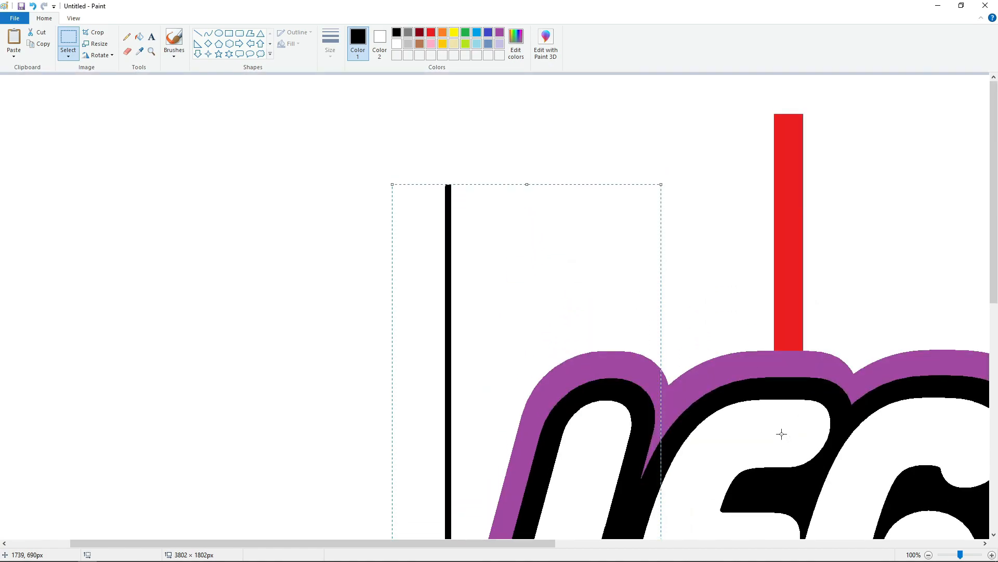
key("Up")
key("Up")
key("Up")
key("Up")
key("Up")
key("Up")
key("Up")
key("Up")
key("Up")
key("Up")
scroll(781, 434, "down", 2)
scroll(780, 435, "up", 2)
left_click(774, 440)
Paste a copy of the black vertical line against the outer end of the red spacer beside the O, raised toward the canvas top
scroll(529, 544, "down", 3)
left_click_drag(528, 543, 914, 543)
scroll(803, 475, "up", 1)
key("ctrl+v")
key("Right")
key("Right")
key("Right")
key("Right")
key("Right")
key("Right")
key("Right")
key("Right")
key("Right")
key("Right")
key("Right")
key("Right")
key("Right")
key("Right")
key("Right")
key("Right")
key("Right")
key("Right")
key("Right")
key("Right")
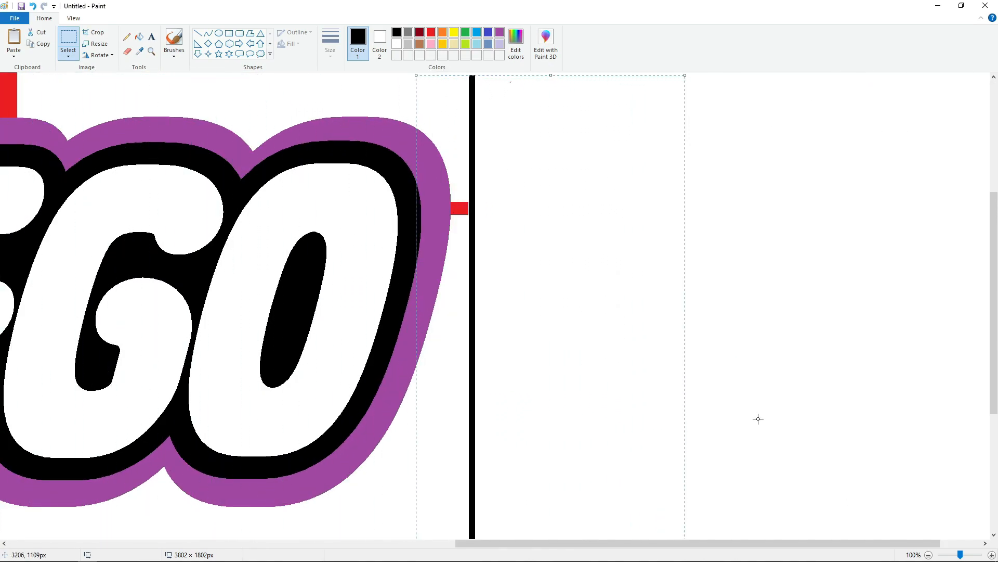
scroll(758, 419, "up", 1)
key("Left")
key("Up")
key("Up")
key("Up")
key("Up")
key("Up")
key("Up")
key("Up")
key("Up")
key("Up")
key("Up")
key("Up")
key("Up")
key("Up")
key("Up")
key("Up")
key("Up")
key("Up")
key("Up")
key("Up")
key("Up")
Copy the black horizontal line below the logo and erase the original with a white fill
scroll(758, 418, "down", 3)
scroll(758, 419, "up", 3)
scroll(759, 418, "down", 5)
left_click(928, 555)
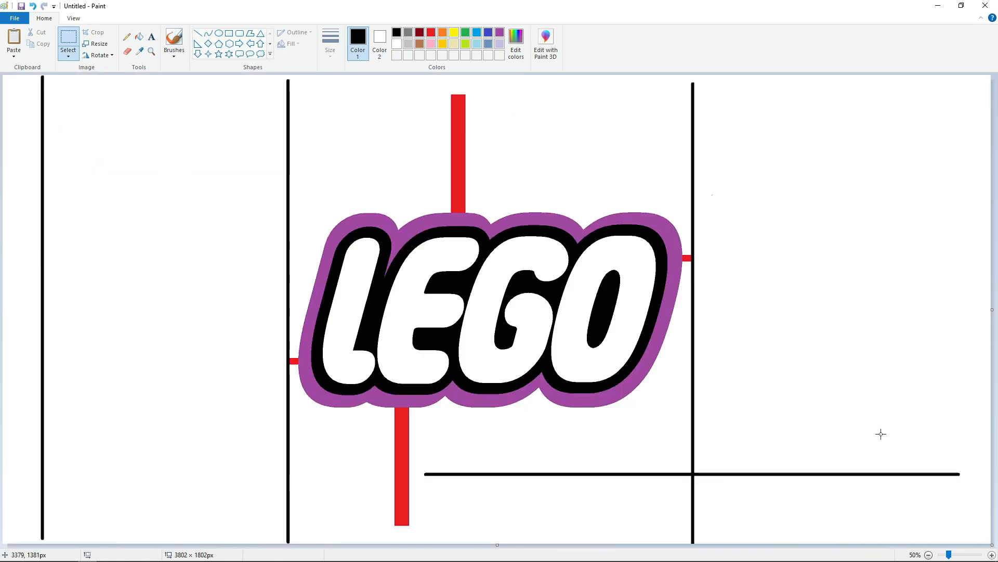
key("ctrl+z")
left_click_drag(938, 508, 978, 510)
left_click(139, 37)
left_click(397, 44)
left_click(728, 474)
Paste the black horizontal line against the outer end of the red spacer below the logo, starting at the vertical line beside the L
scroll(728, 474, "up", 1)
left_click_drag(884, 544, 542, 547)
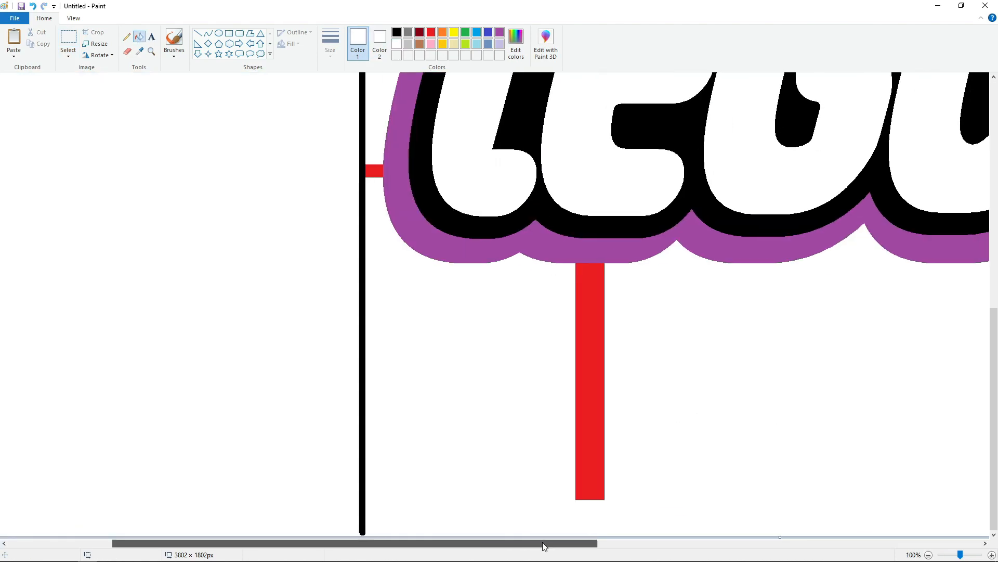
key("ctrl+v")
key("Down")
key("Down")
key("Down")
key("Down")
key("Down")
key("Down")
key("Down")
key("Down")
key("Down")
key("Down")
key("Right")
key("Right")
key("Right")
key("Right")
key("Right")
key("Right")
key("Right")
key("Right")
key("Right")
key("Right")
key("Up")
key("Up")
key("Up")
key("Up")
key("Up")
key("Up")
key("Up")
key("Up")
key("Up")
key("Up")
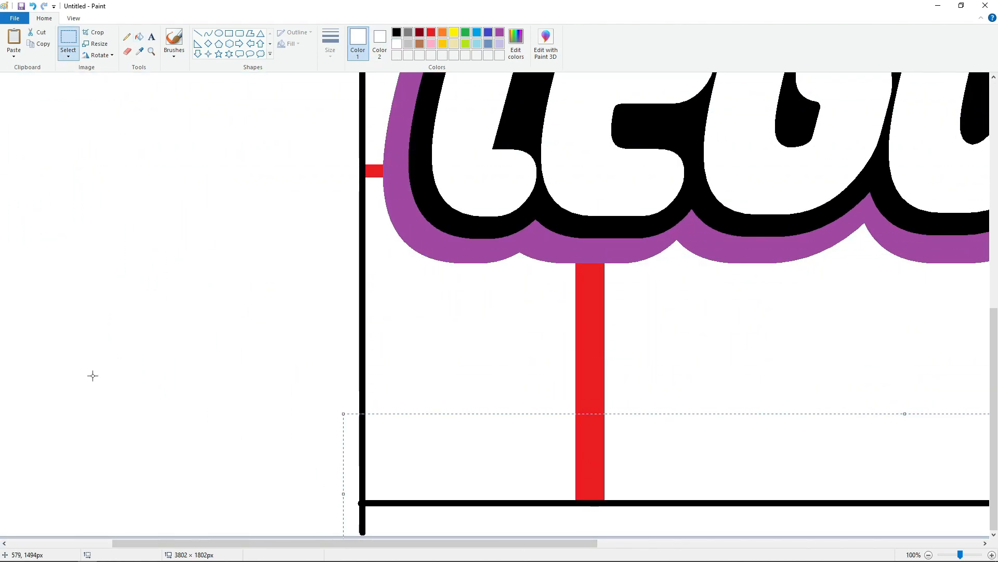
Paste a copy of the black horizontal line against the outer end of the red spacer above the logo, starting at the vertical line beside the L
scroll(383, 515, "up", 10)
key("ctrl+v")
key("Up")
key("Up")
key("Up")
key("Right")
key("Right")
key("Right")
key("Right")
key("Right")
key("Right")
key("Right")
key("Right")
key("Right")
key("Right")
key("Right")
key("Right")
key("Right")
key("Right")
key("Right")
key("Right")
key("Right")
key("Right")
key("Right")
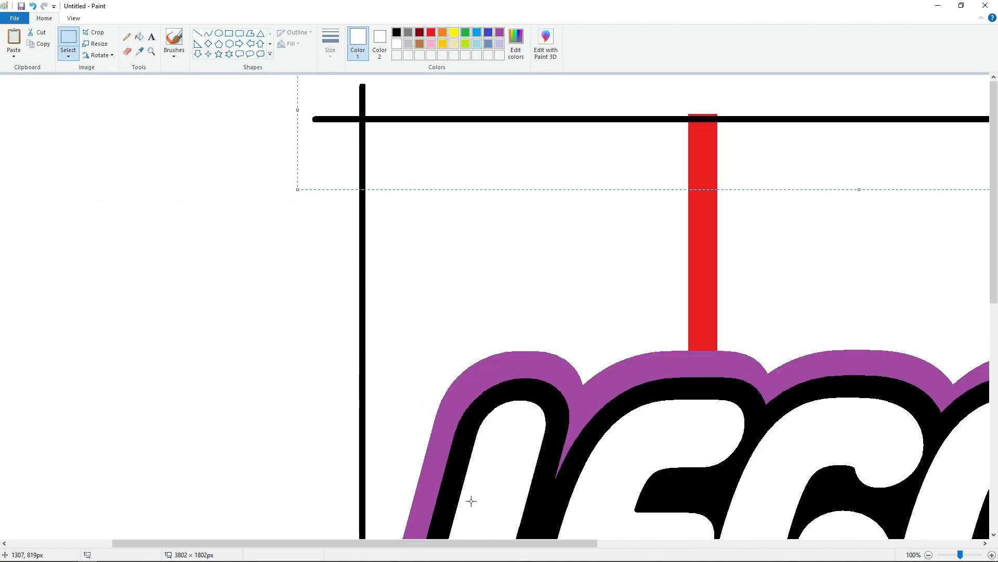
key("Right")
key("Right")
key("Right")
key("Right")
key("Right")
key("Right")
key("Right")
key("Right")
key("Right")
key("Right")
key("Right")
key("Right")
key("Right")
key("Right")
key("Right")
key("Right")
key("Right")
key("Right")
key("Right")
key("Right")
key("Up")
key("Up")
key("Up")
key("Up")
key("Up")
key("Up")
key("Up")
key("Up")
key("Up")
key("Up")
key("Up")
key("Up")
key("Up")
key("Up")
key("Up")
key("Up")
key("Up")
key("Up")
key("Down")
key("Down")
left_click(228, 314)
Remove the black line ends overhanging the frame's upper corner beside the L, using the eraser and a white fill
left_click(127, 51)
left_click(332, 54)
left_click(353, 134)
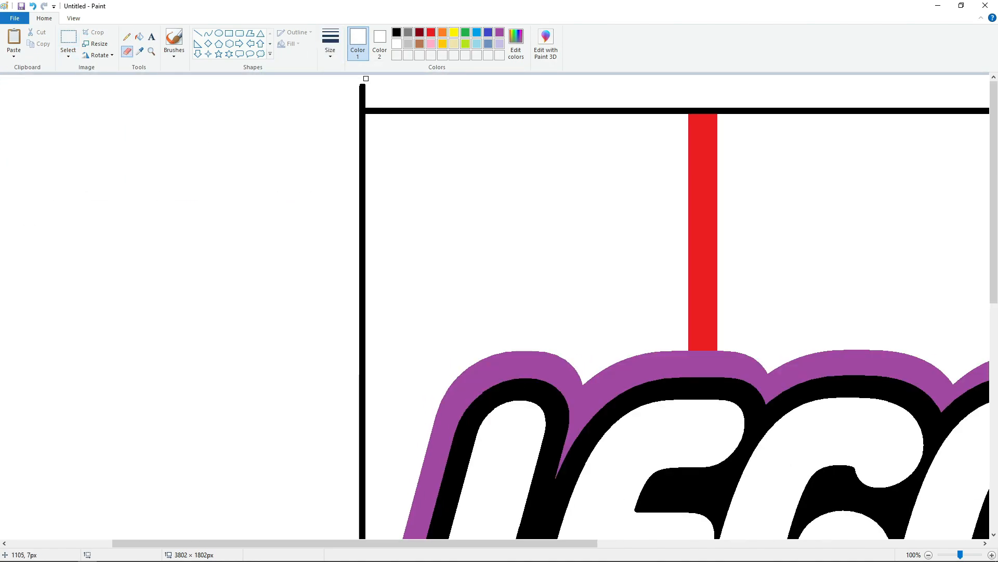
left_click(140, 37)
left_click(362, 93)
Cut off the vertical line's overhang at the frame's lower corner beside the L with a white line and fill it white
scroll(435, 291, "down", 10)
left_click(198, 33)
left_click_drag(377, 510, 346, 509)
left_click(139, 37)
left_click(363, 523)
Copy the original black vertical line and place it against the red spacer beside the O, starting at the frame's upper horizontal line
scroll(709, 517, "down", 1)
left_click(68, 42)
left_click_drag(10, 77, 143, 540)
left_click(991, 555)
left_click_drag(469, 544, 845, 546)
key("ctrl+v")
key("Right")
key("Right")
key("Right")
key("Right")
key("Right")
key("Right")
key("Right")
key("Right")
key("Right")
key("Right")
key("Right")
key("Right")
key("Right")
key("Right")
key("Right")
key("Right")
key("Right")
key("Right")
key("Right")
key("Right")
key("Left")
key("Left")
key("Left")
key("Left")
key("Left")
key("Left")
key("Left")
key("Left")
key("Left")
key("Down")
key("Down")
key("Down")
key("Down")
key("Down")
key("Down")
key("Down")
key("Down")
key("Down")
key("Down")
key("Down")
key("Down")
key("Down")
key("Down")
key("Down")
key("Down")
key("Down")
key("Down")
key("Down")
key("Down")
key("Down")
key("Down")
key("Down")
key("Down")
key("Down")
key("Down")
key("Down")
key("Down")
key("Down")
key("Down")
key("Down")
key("Down")
key("Down")
key("Down")
key("Down")
key("Down")
key("Down")
key("Down")
key("Down")
key("Down")
left_click(371, 364)
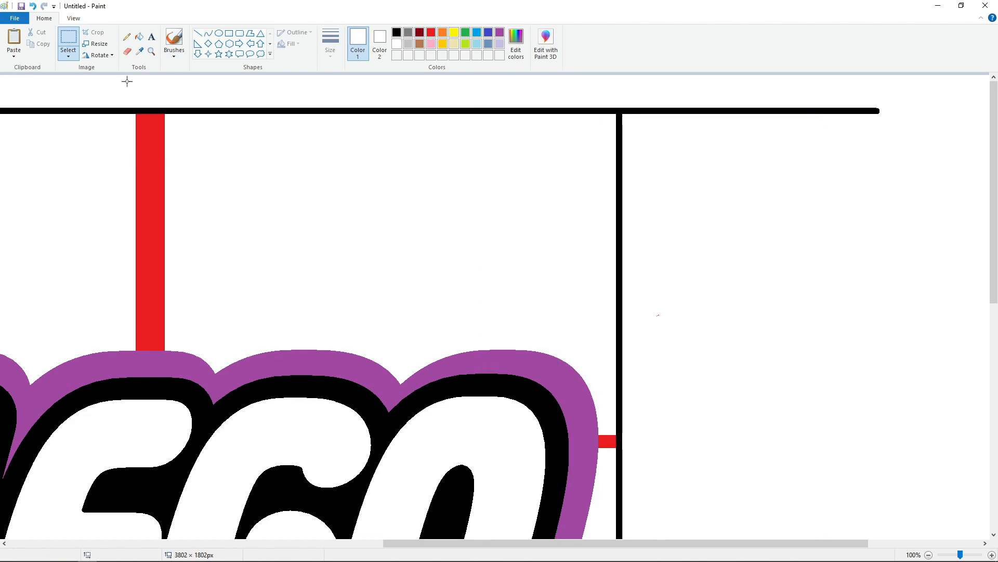
Cut the overhanging line ends at both frame corners beside the O with white lines and fill the leftover pieces white
left_click(198, 33)
left_click_drag(619, 94, 618, 96)
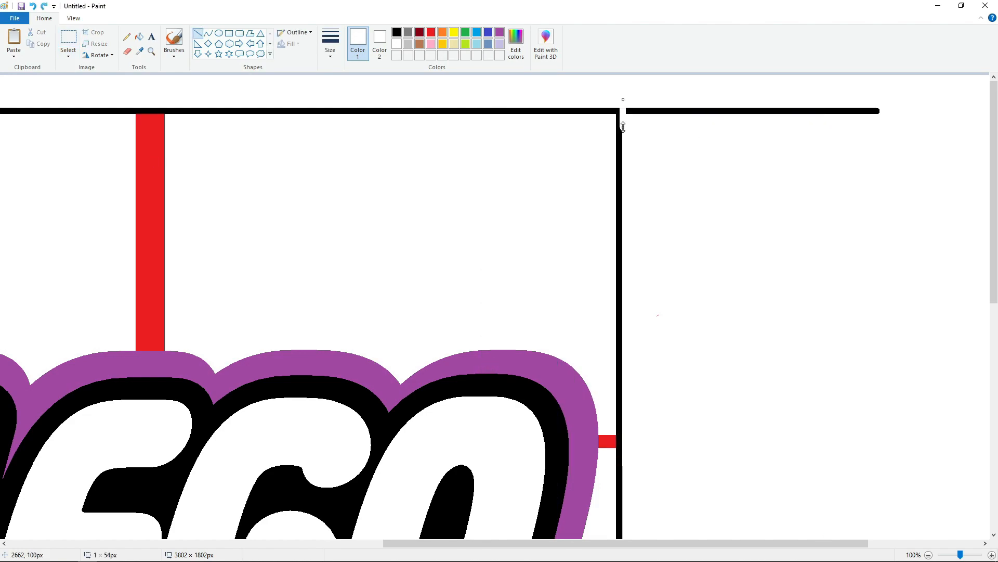
scroll(649, 109, "down", 10)
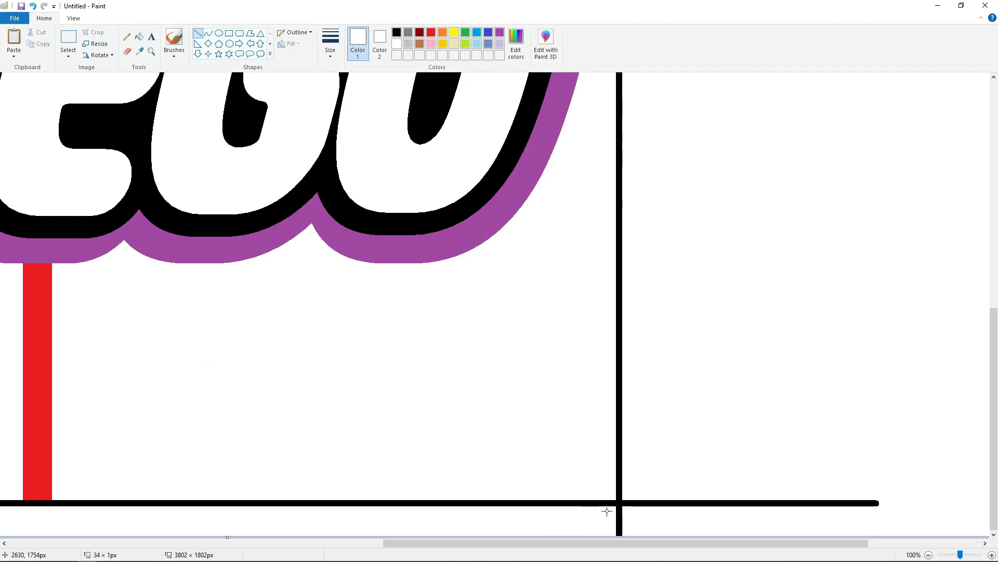
left_click(139, 37)
left_click(620, 521)
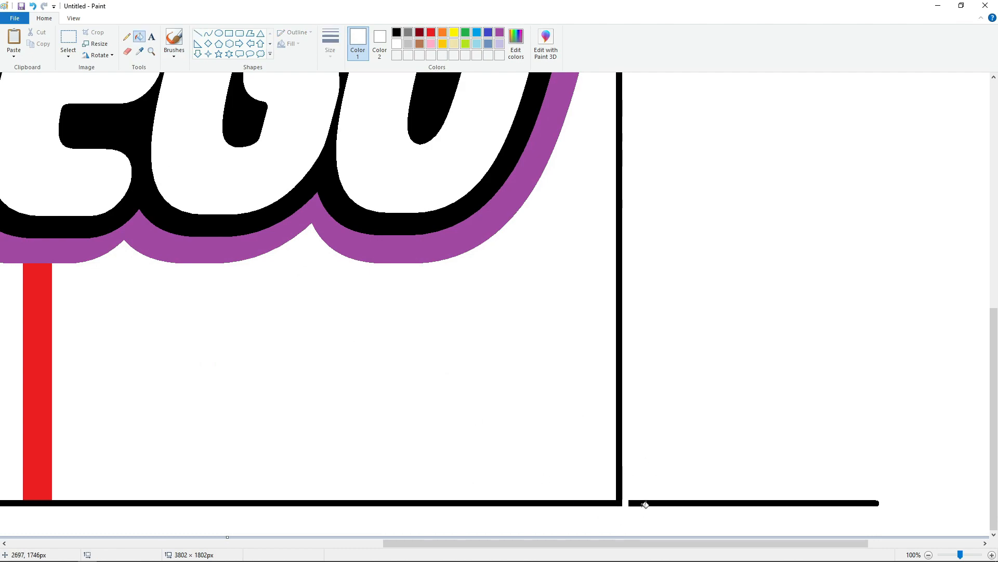
left_click(635, 503)
left_click(929, 555)
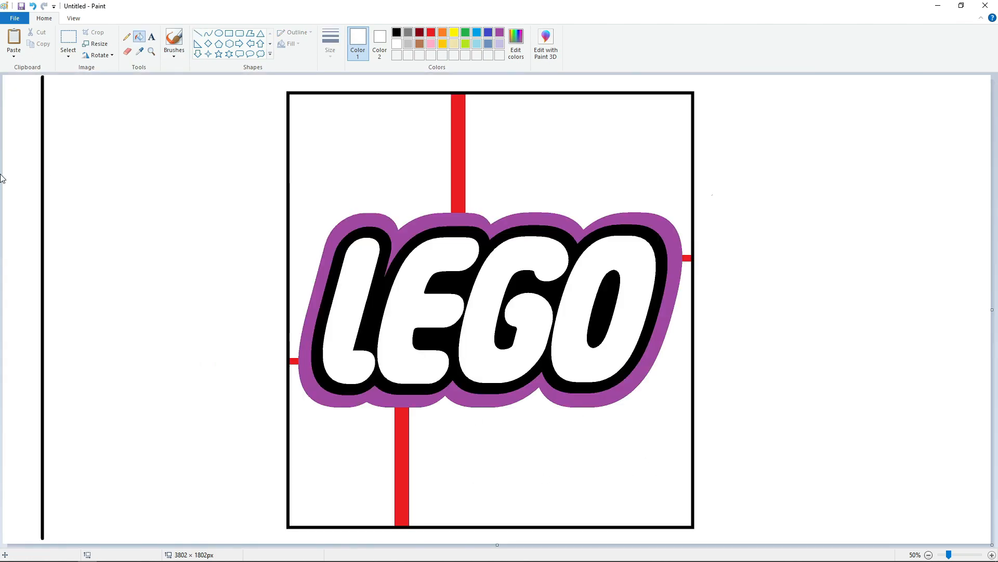
Fill the leftover black vertical line outside the frame white and the four areas between the frame and the logo red
left_click(43, 239)
left_click(407, 137)
left_click(541, 151)
left_click(551, 458)
left_click(349, 453)
Clear the framed logo from the canvas, paste it back and position it in the middle of the blank canvas
left_click(70, 40)
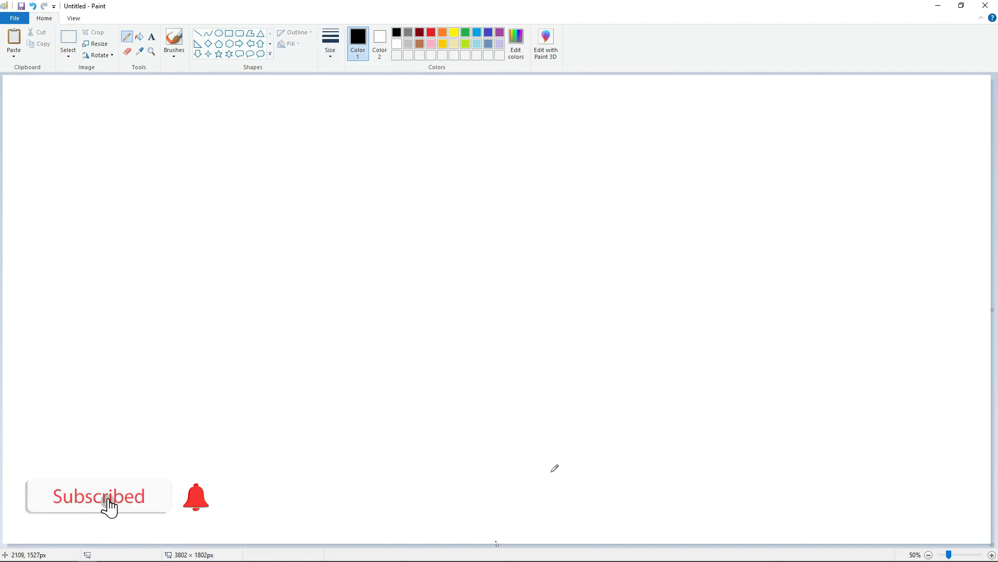
key("ctrl+v")
left_click_drag(158, 379, 430, 390)
key("Up")
key("Up")
key("Up")
key("Up")
key("Up")
key("Up")
key("Up")
key("Up")
key("Up")
key("Up")
key("Up")
key("Up")
key("Up")
key("Up")
key("Up")
key("Up")
key("Up")
left_click(199, 328)
left_click(127, 51)
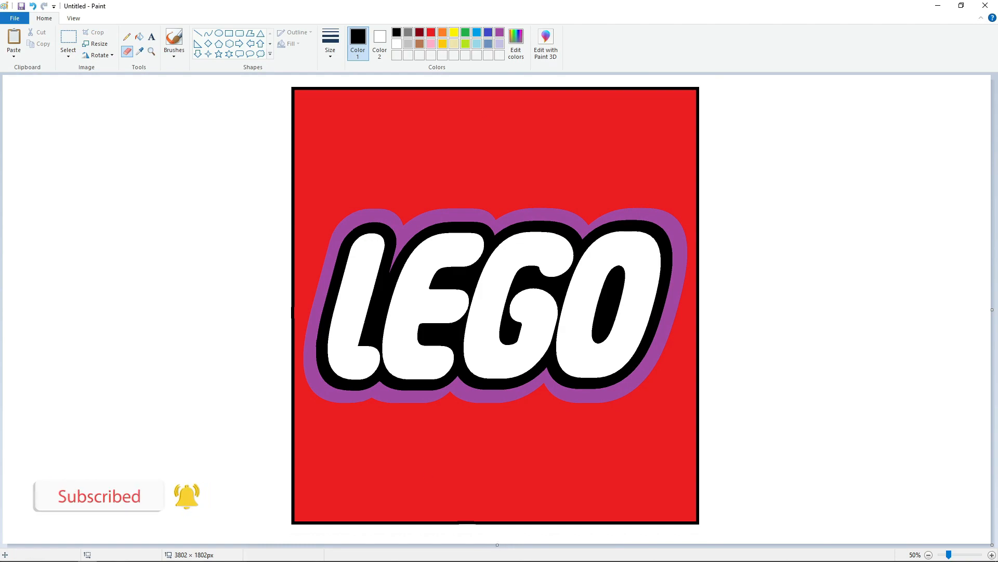
Refill the frame's background with a darker custom red (RGB 233, 18, 29) and recolour the logo's purple outer border yellow
left_click(431, 32)
left_click(516, 44)
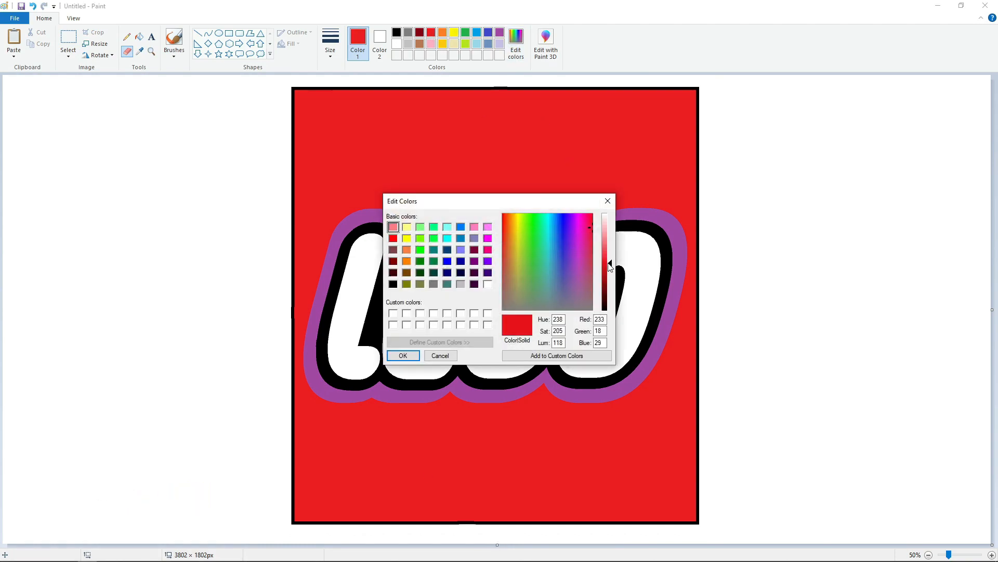
left_click(402, 355)
left_click(139, 36)
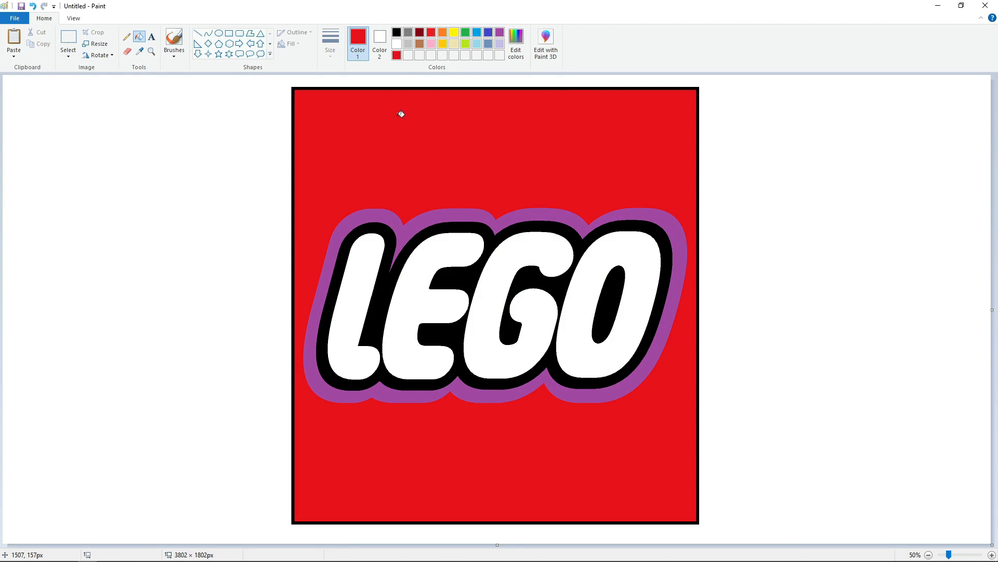
left_click(454, 32)
left_click(394, 217)
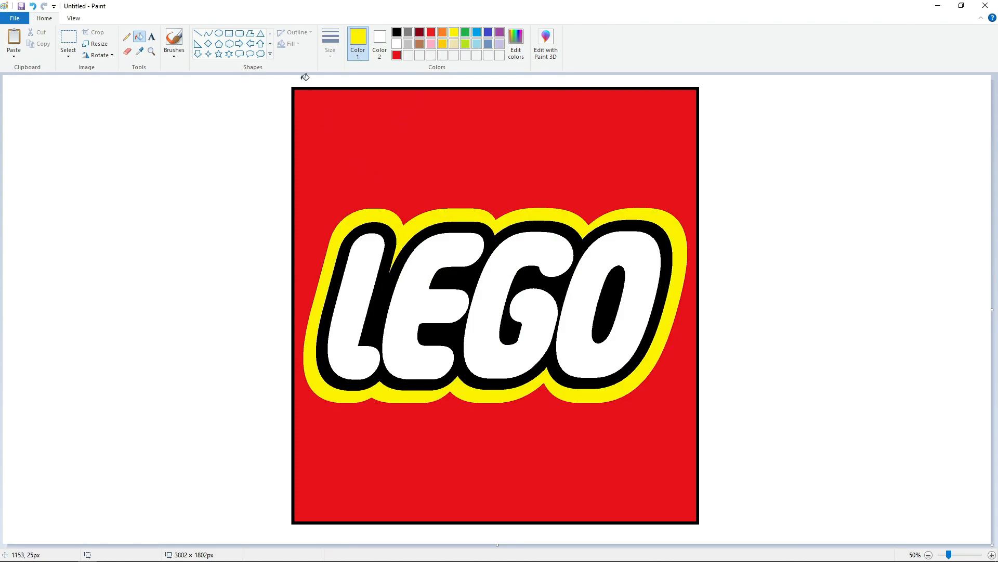